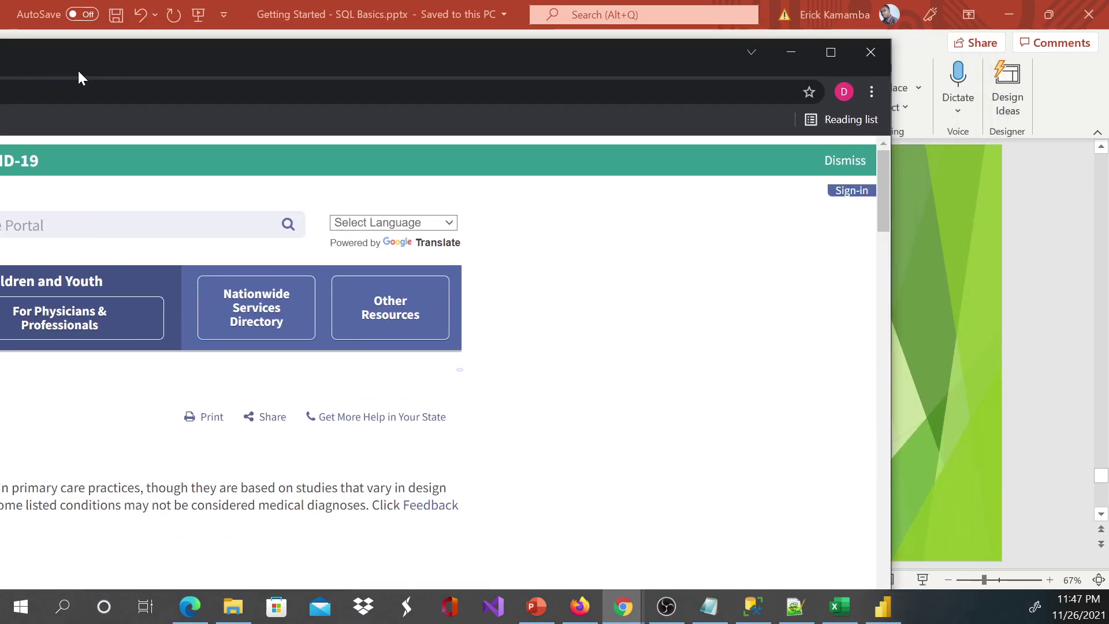
Examine the Diagnosis Prevalence List table on the Medical Home Portal page, from common to rare diagnoses.
left_click(833, 53)
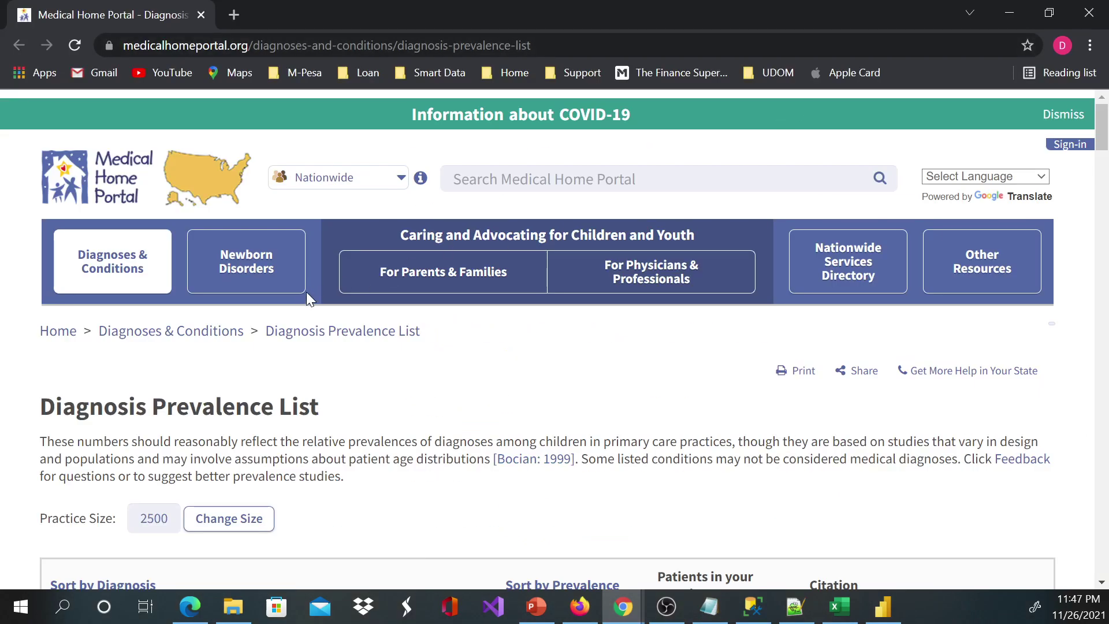
scroll(314, 289, "down", 8)
scroll(404, 318, "down", 3)
scroll(449, 324, "up", 5)
scroll(323, 261, "up", 5)
scroll(260, 278, "up", 2)
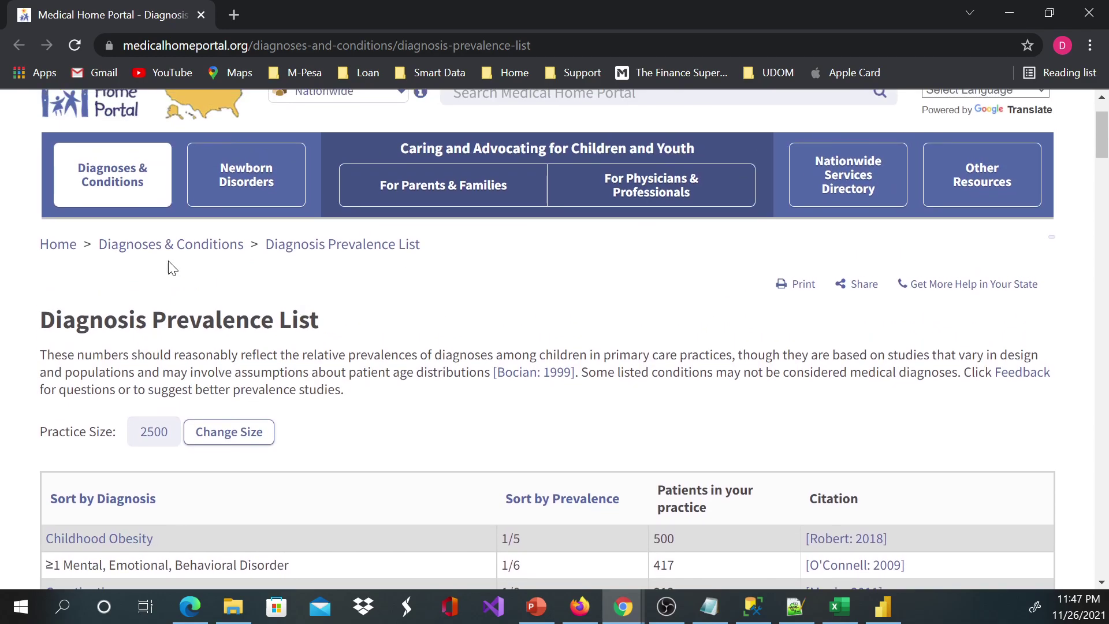
scroll(159, 379, "down", 10)
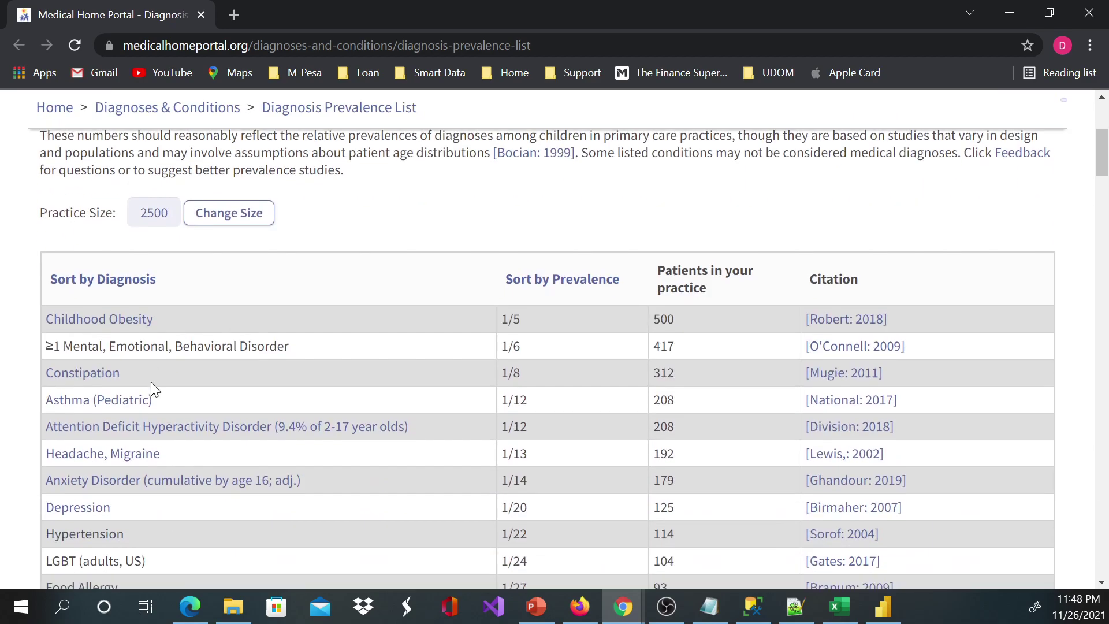
scroll(170, 403, "down", 20)
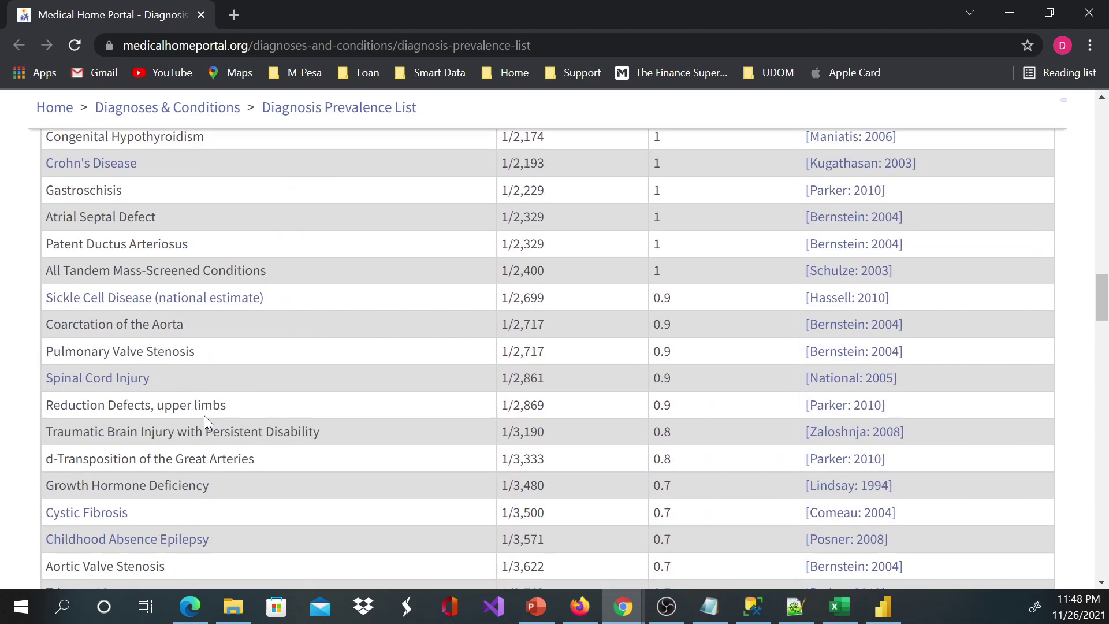
scroll(205, 415, "down", 20)
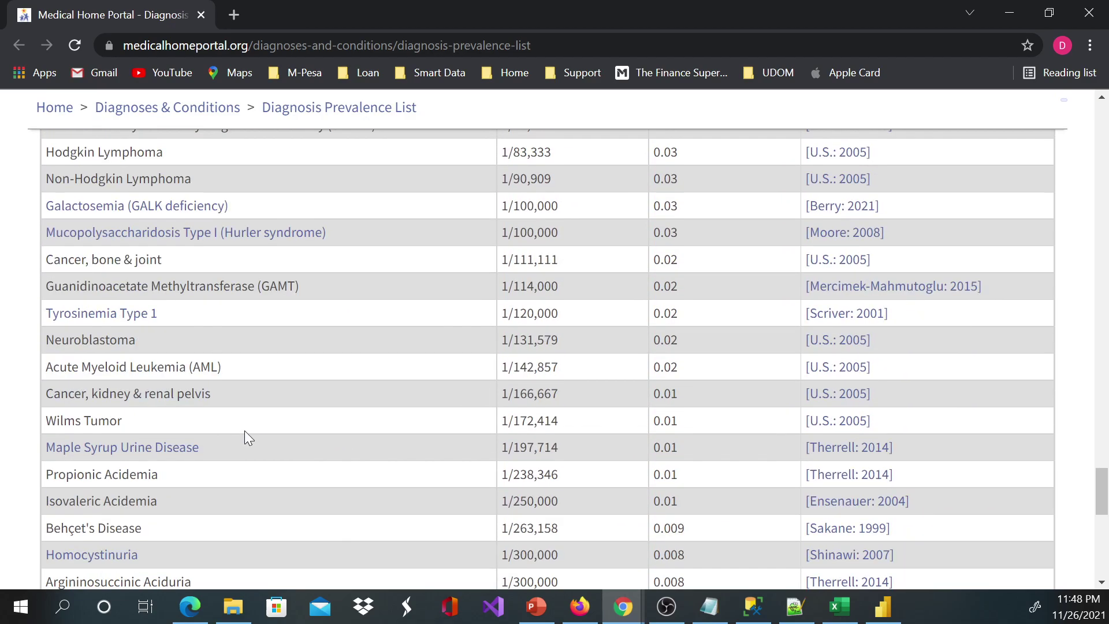
scroll(249, 436, "down", 5)
scroll(254, 399, "up", 20)
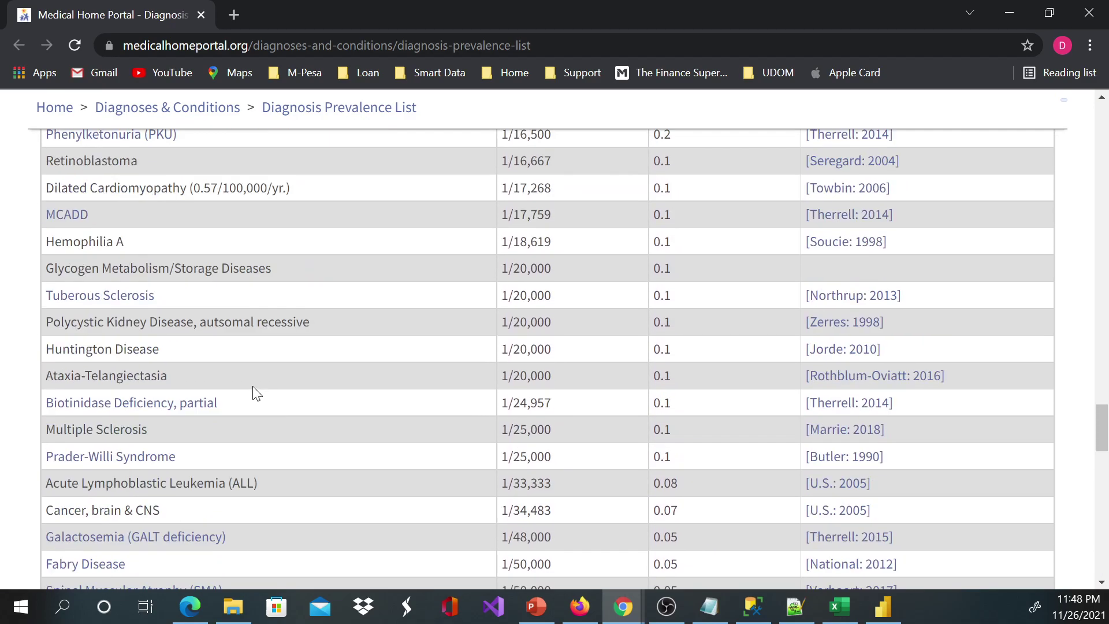
scroll(258, 398, "up", 10)
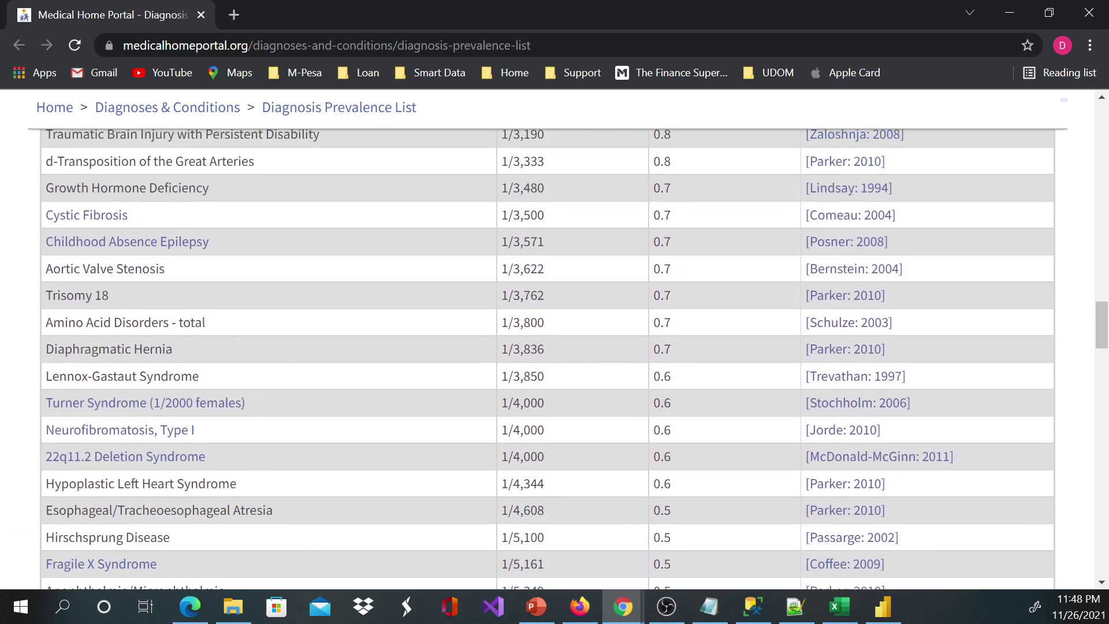
Switch to Power BI Desktop, maximize its window and start getting data from a Web source.
key("alt+Tab")
key("alt+Tab")
key("alt+Tab")
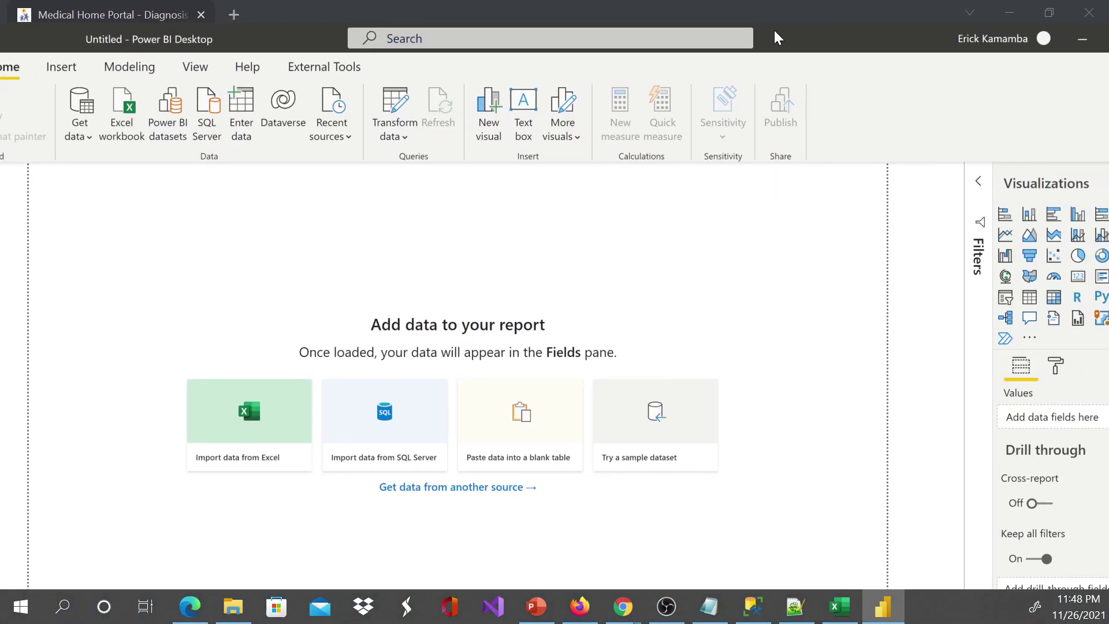
left_click_drag(775, 38, 688, 52)
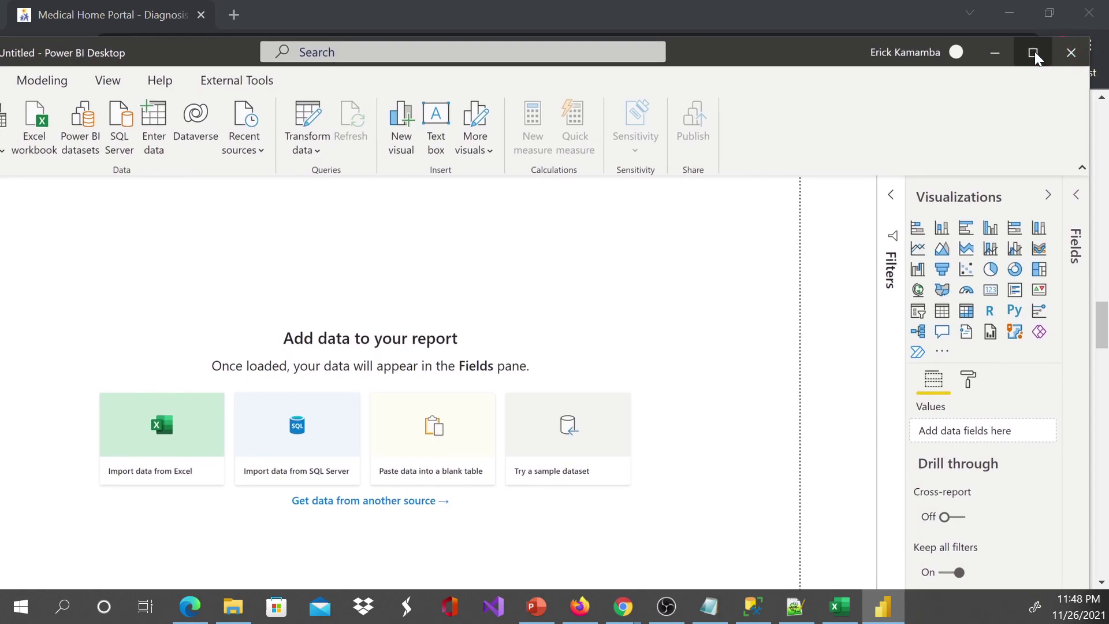
left_click(1034, 53)
left_click(173, 116)
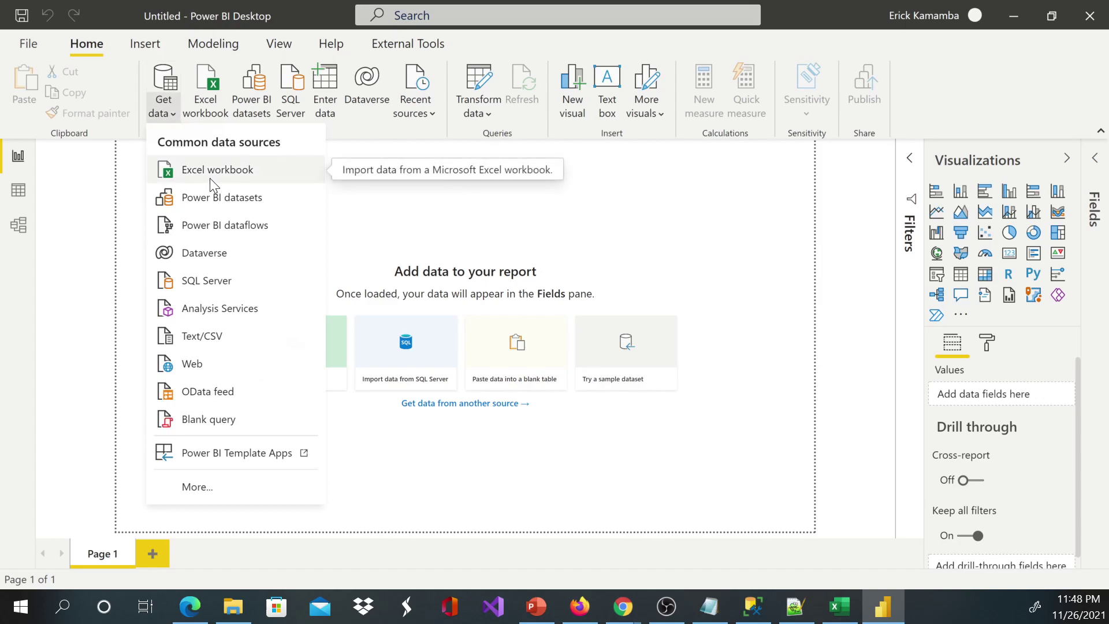
left_click(193, 372)
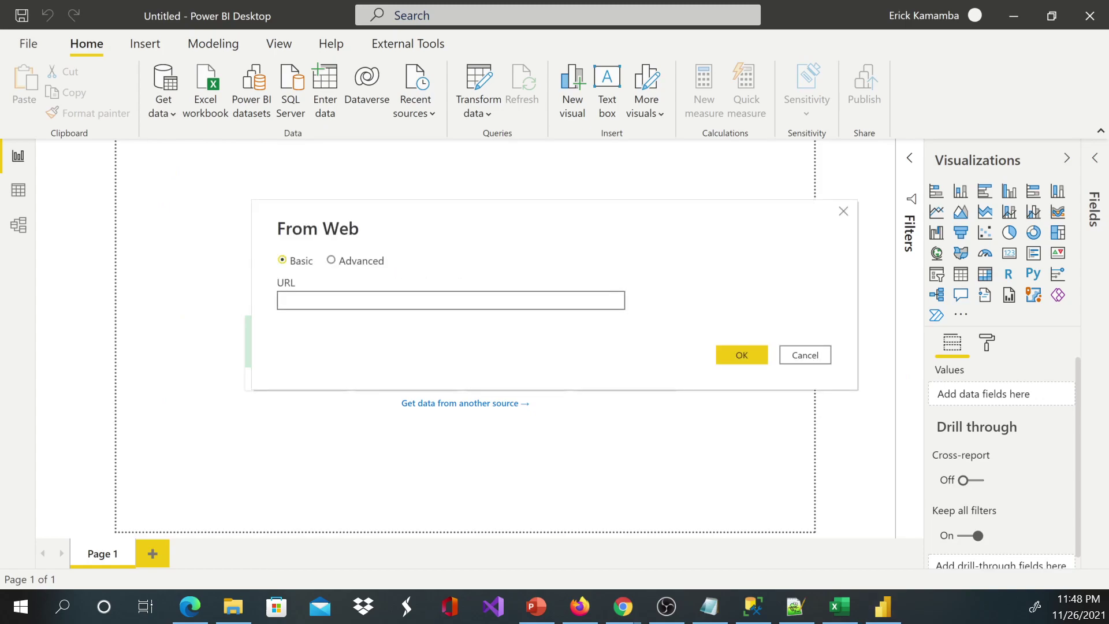
Copy the Diagnosis Prevalence List page address from the browser and connect to it as the web source URL.
key("alt+Tab")
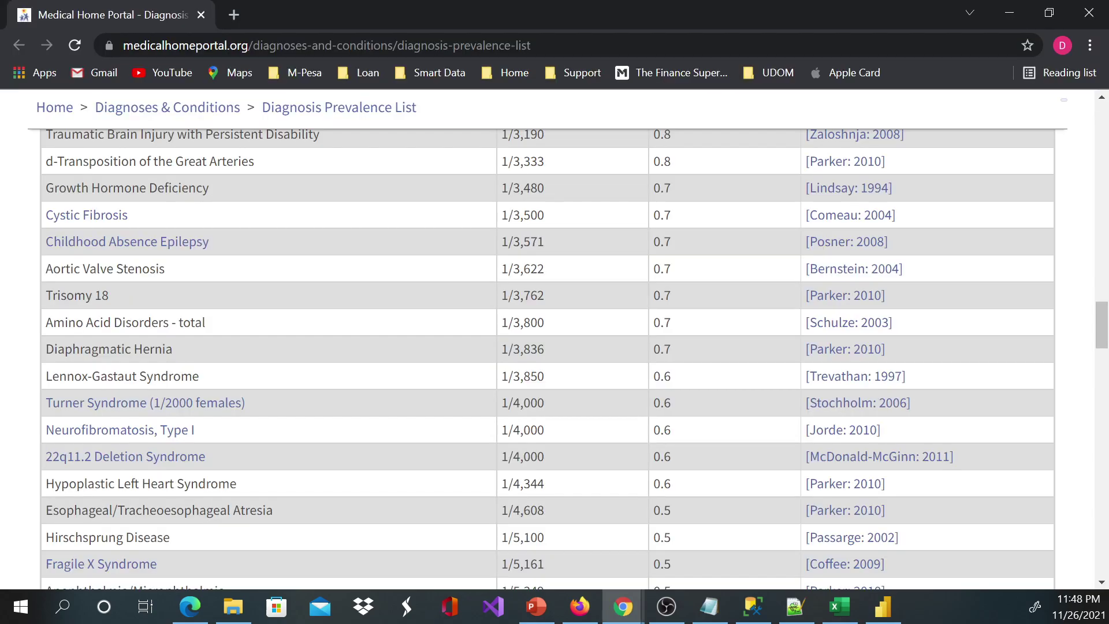
left_click(563, 45)
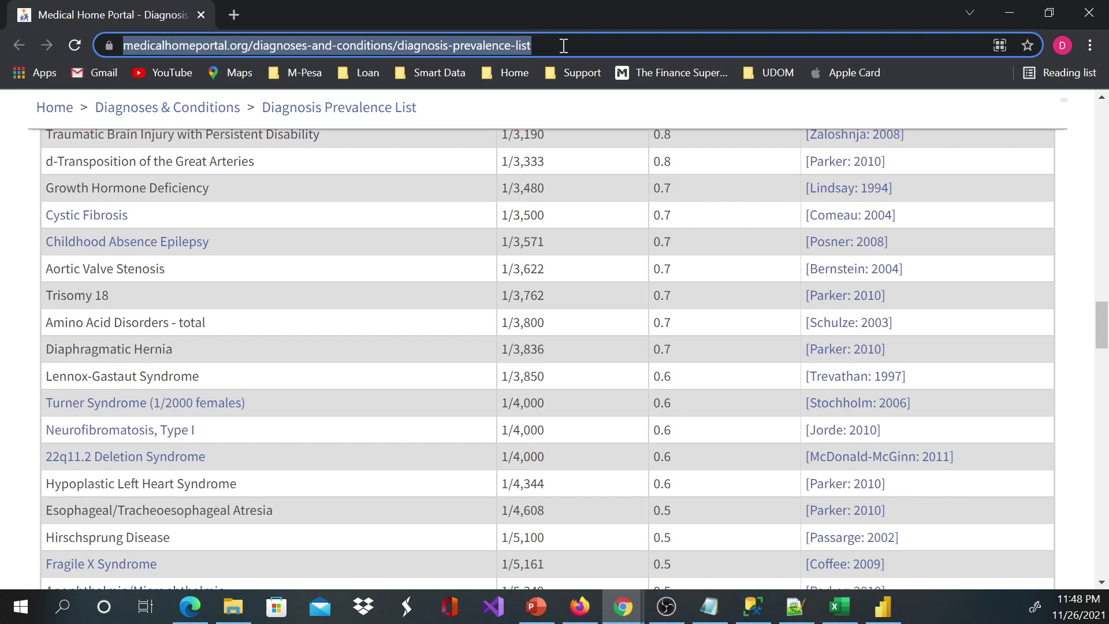
left_click(1003, 16)
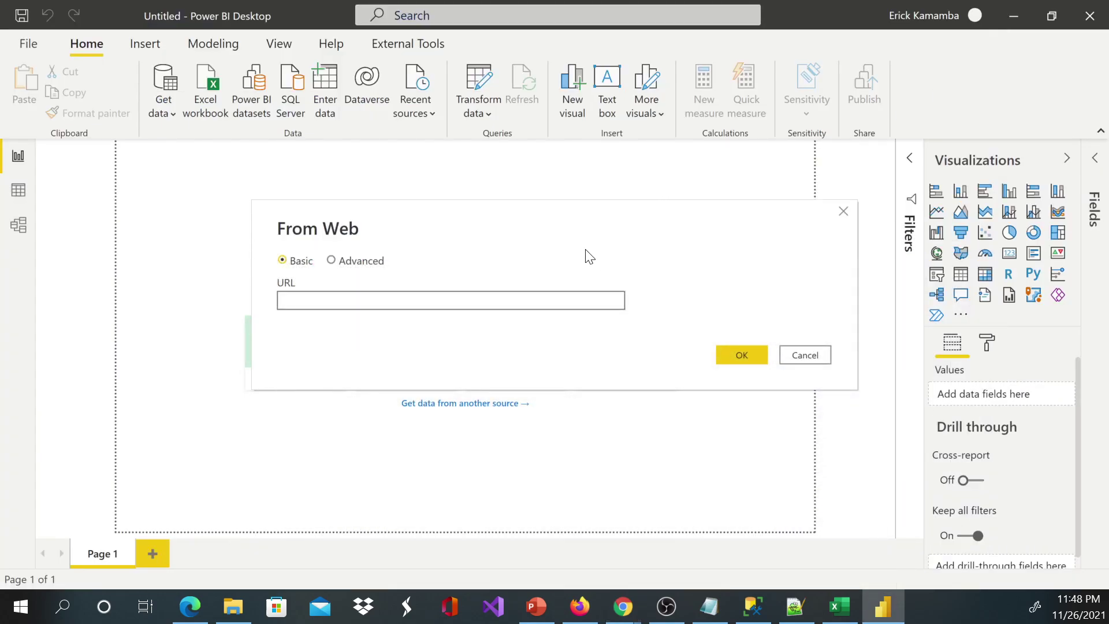
left_click(518, 302)
key("ctrl+v")
left_click(747, 354)
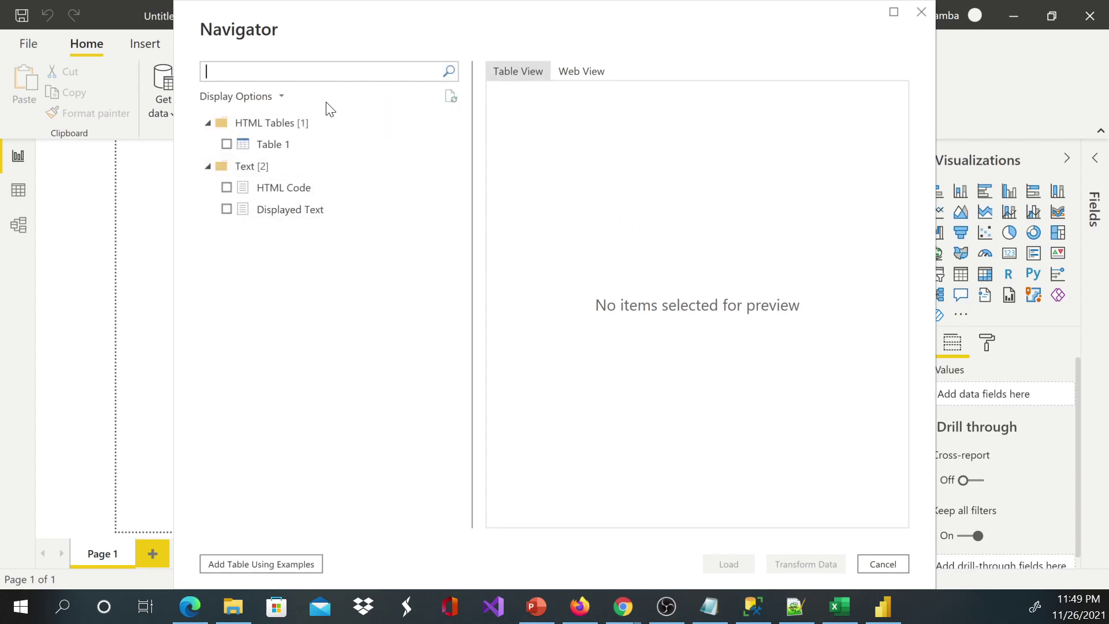
Preview the Table 1, HTML Code and Displayed Text items found on the web page.
left_click(252, 144)
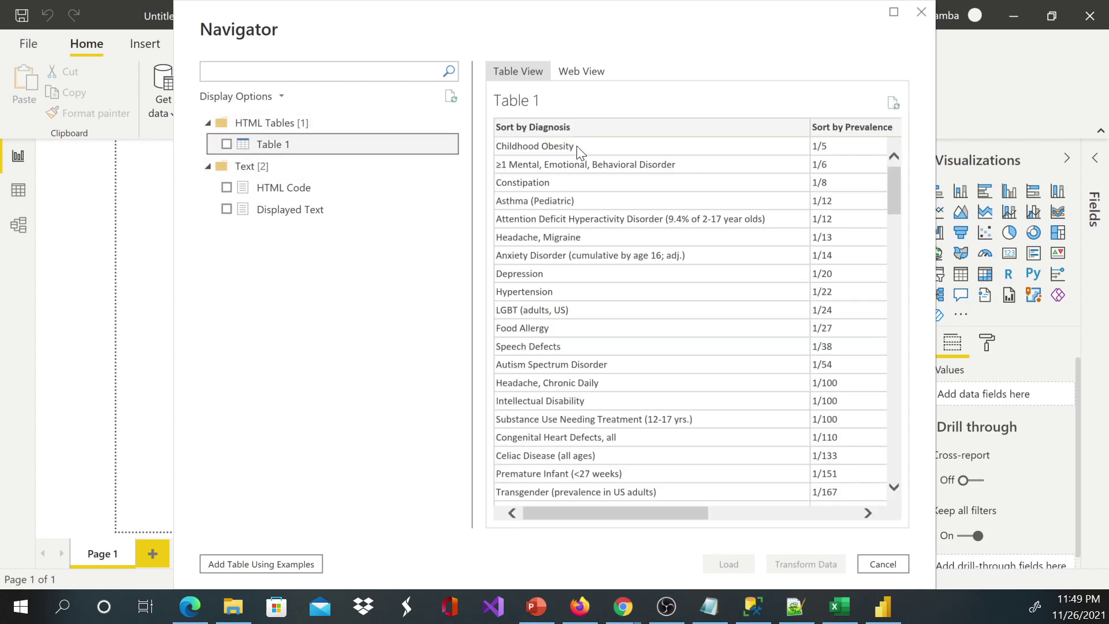
left_click_drag(675, 513, 433, 446)
left_click(302, 190)
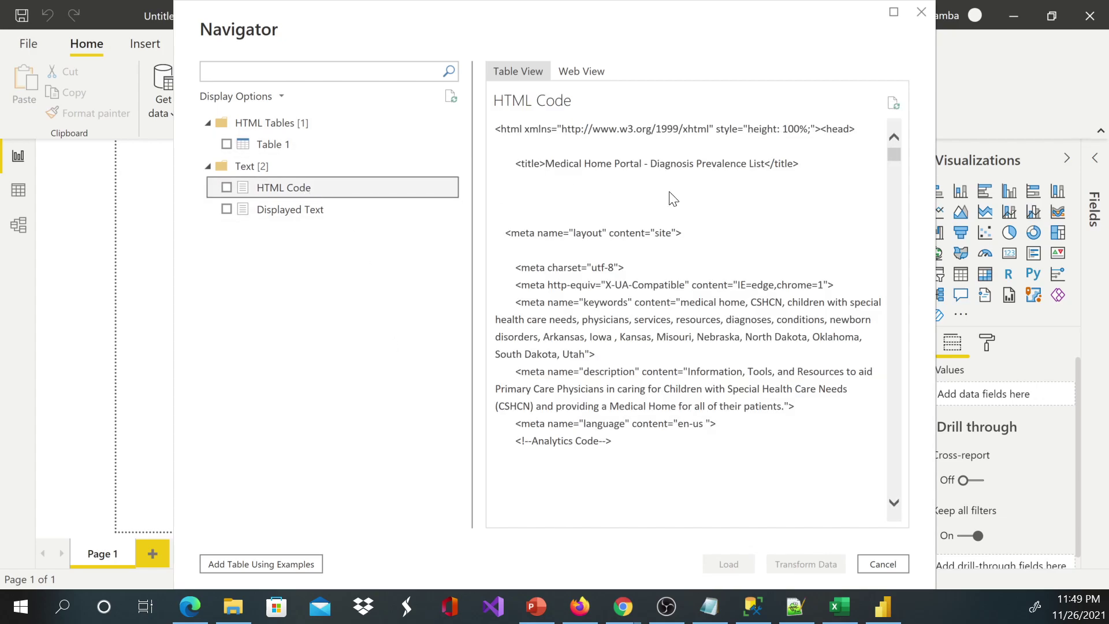
left_click(312, 217)
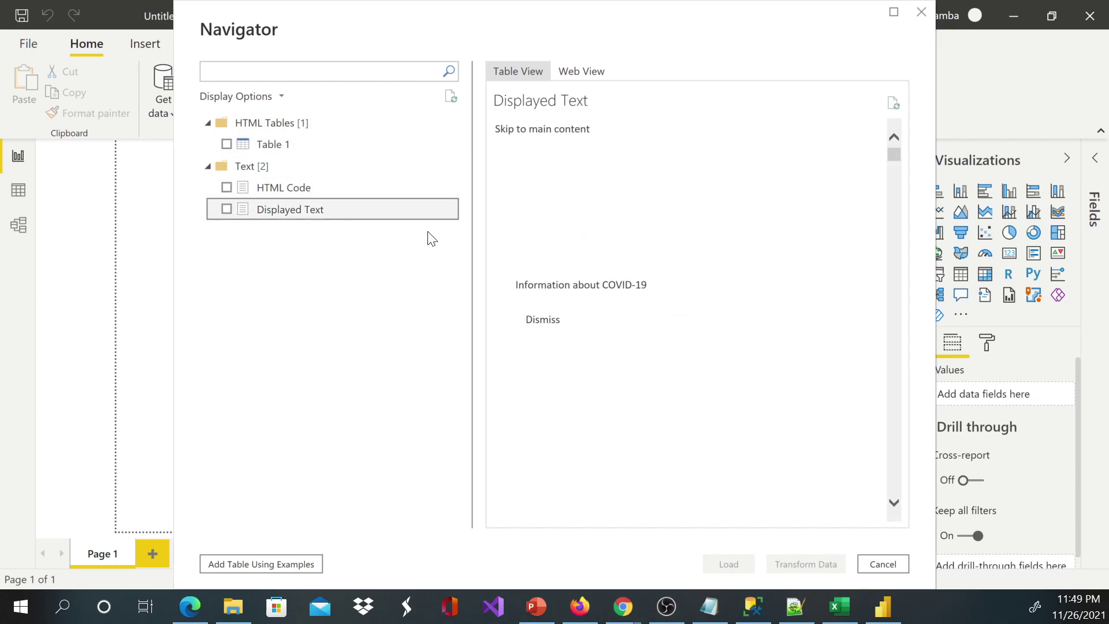
left_click(268, 167)
Select Table 1 for import and open it for transformation in Power Query Editor.
left_click(278, 150)
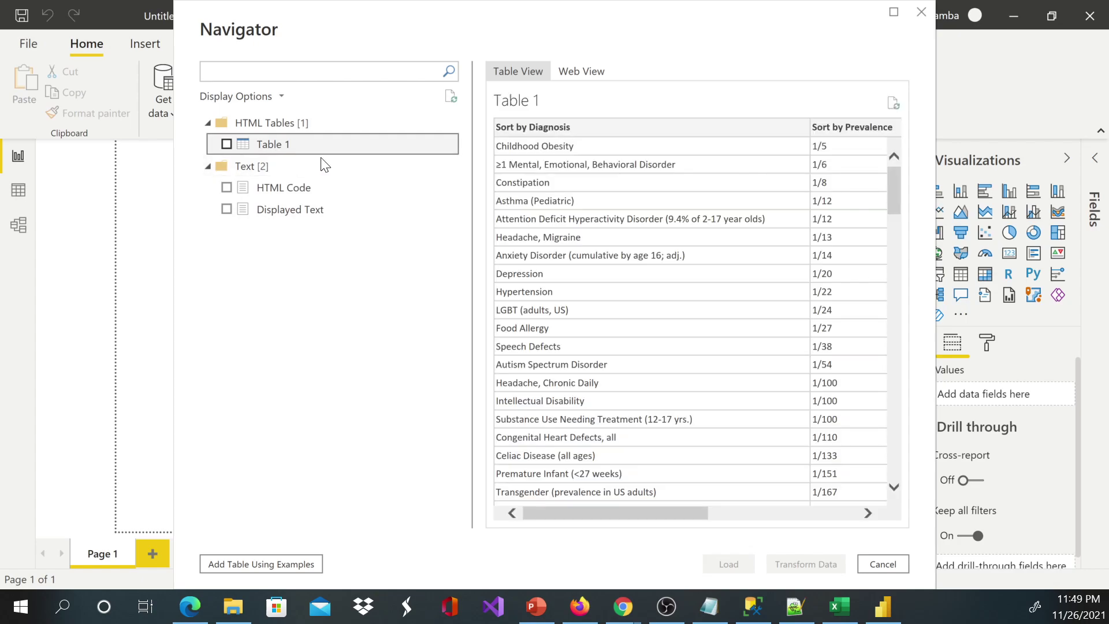
left_click_drag(693, 518, 581, 520)
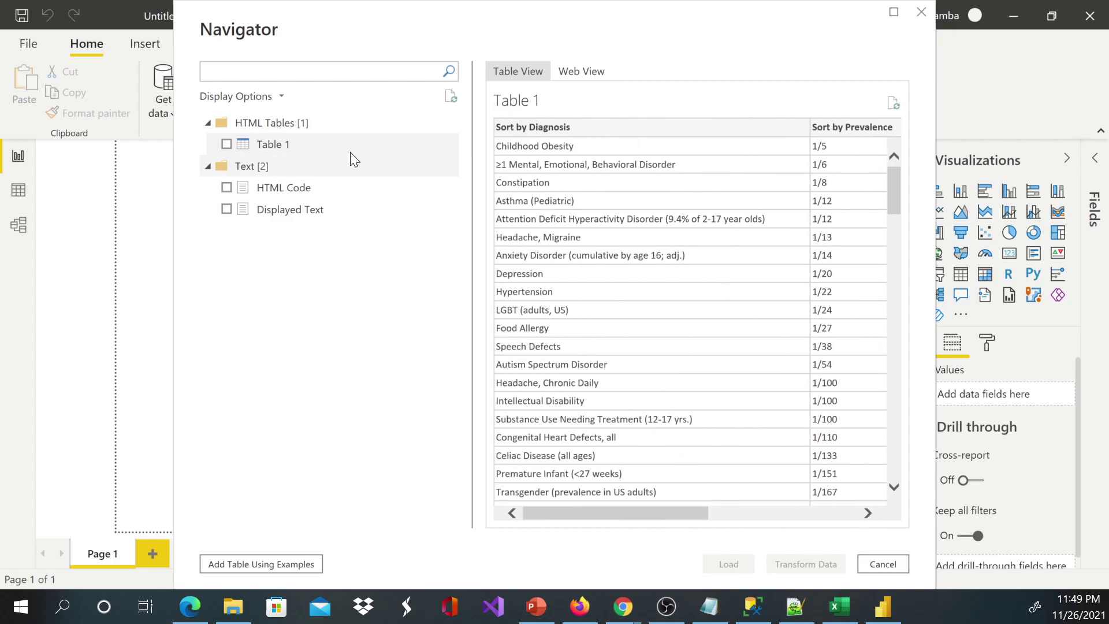
left_click(227, 145)
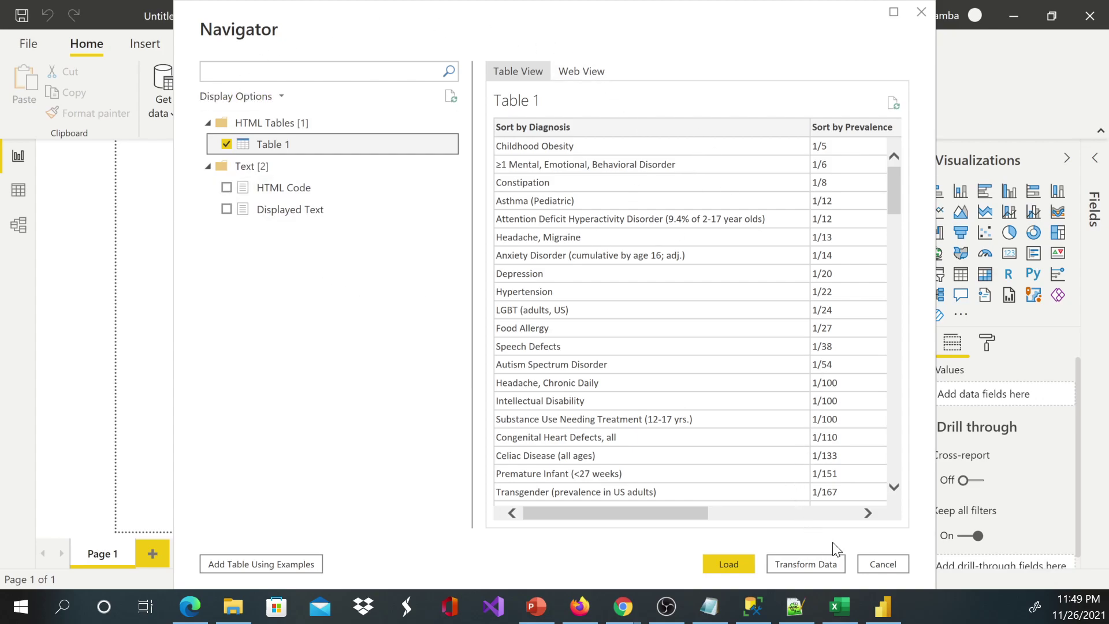
left_click(809, 565)
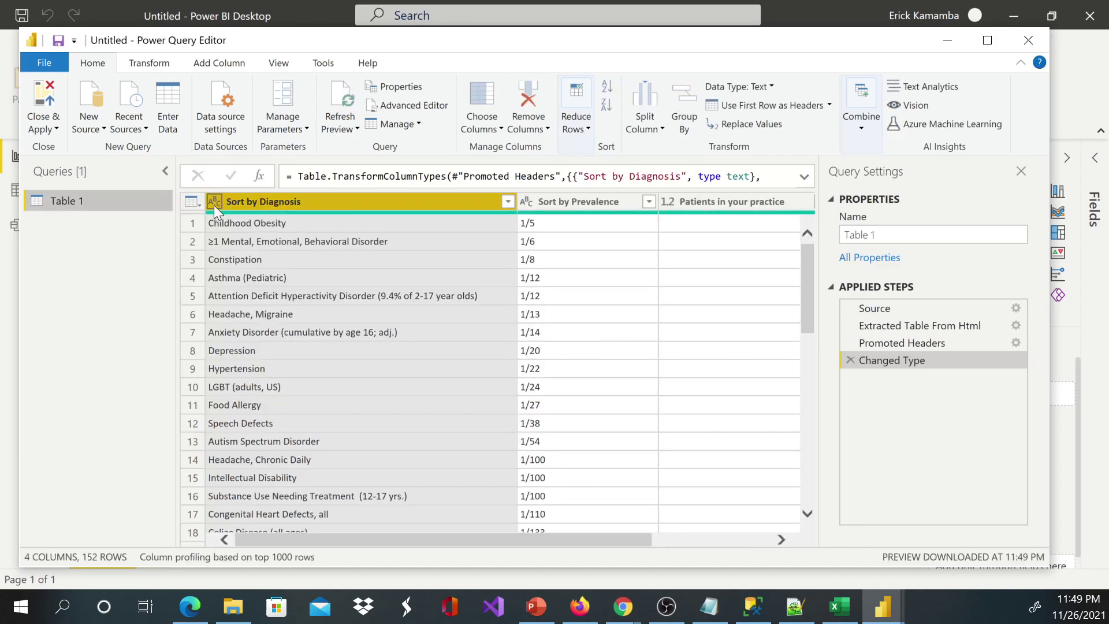
Rename the Sort by Diagnosis column to Diagnosis.
right_click(276, 199)
mouse_move(379, 341)
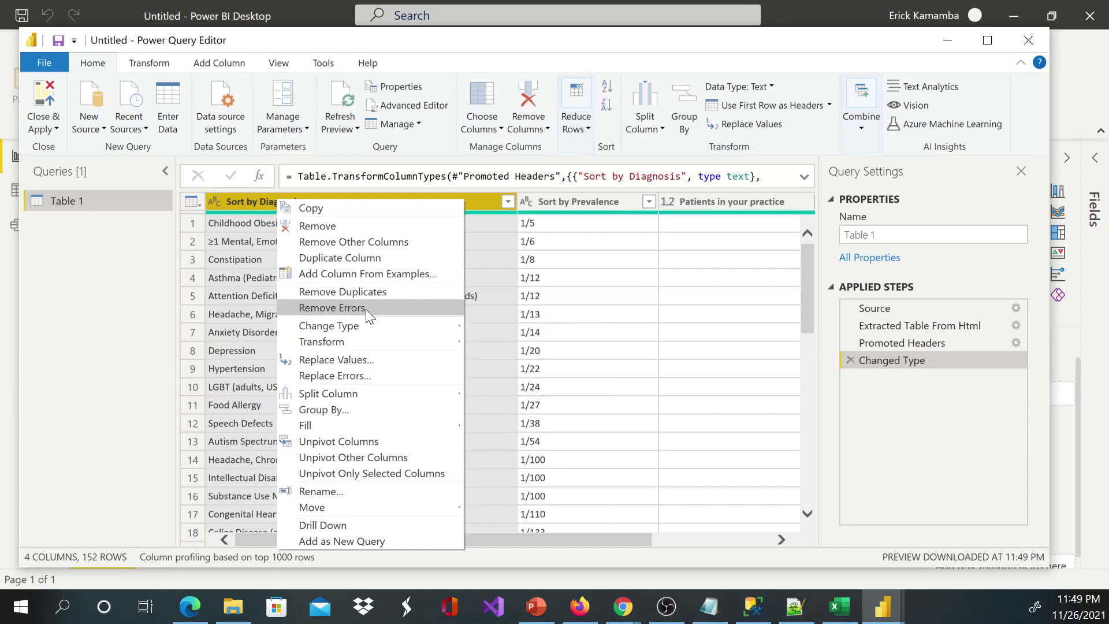
left_click(364, 490)
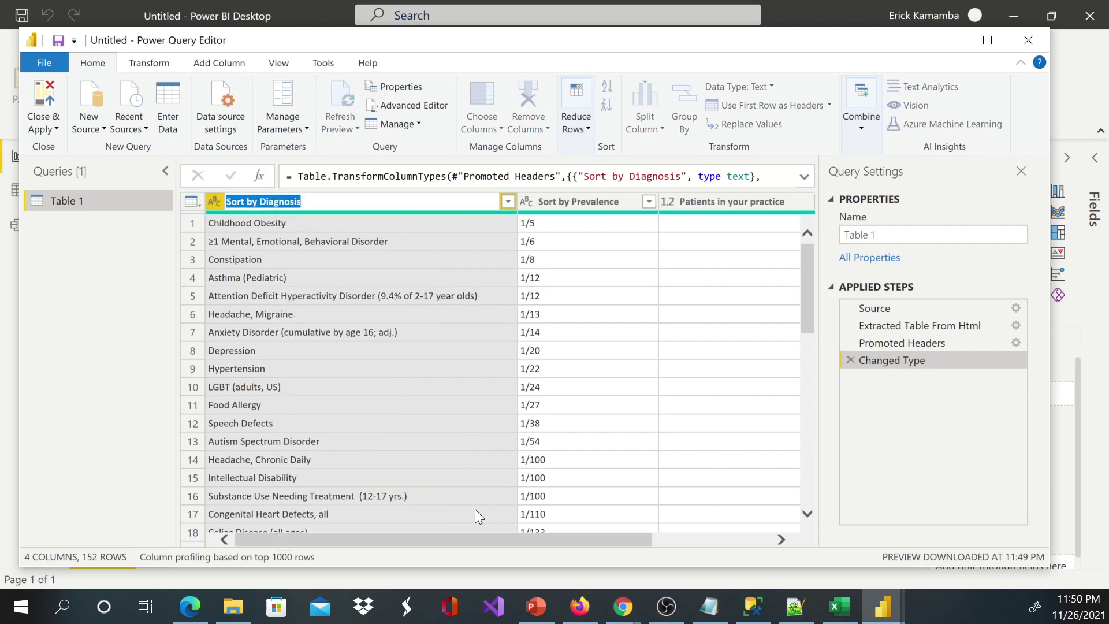
key("End")
key("Left")
key("Left")
key("BackSpace")
key("BackSpace")
key("BackSpace")
key("BackSpace")
key("BackSpace")
key("BackSpace")
key("BackSpace")
key("BackSpace")
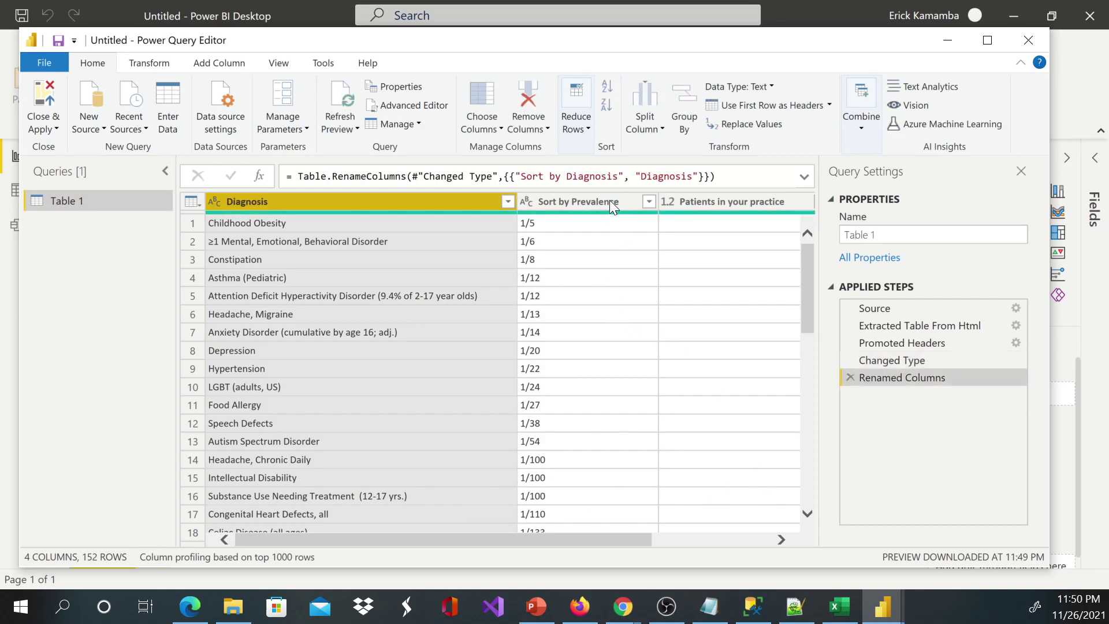
Keep only the Diagnosis column in the table by using Choose Columns.
left_click(486, 129)
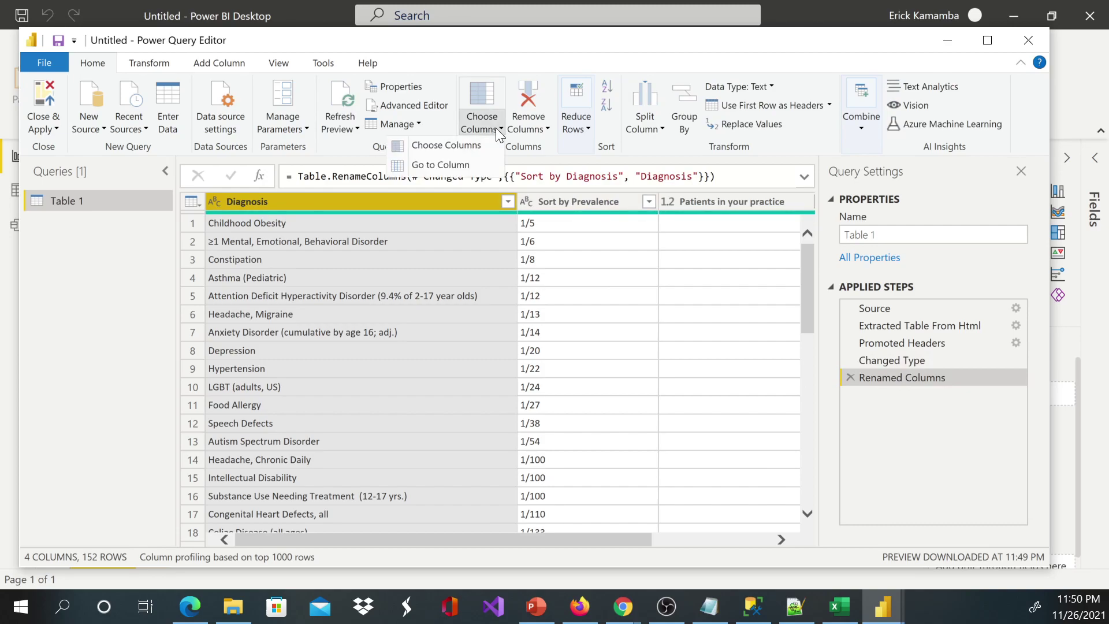
left_click(475, 148)
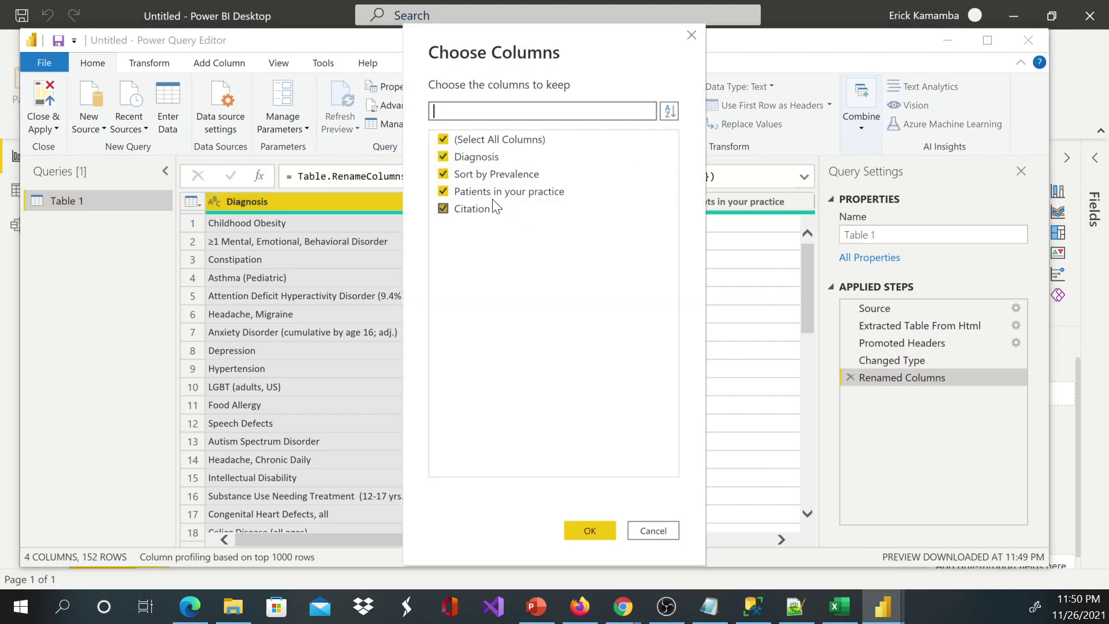
left_click(443, 139)
left_click(444, 157)
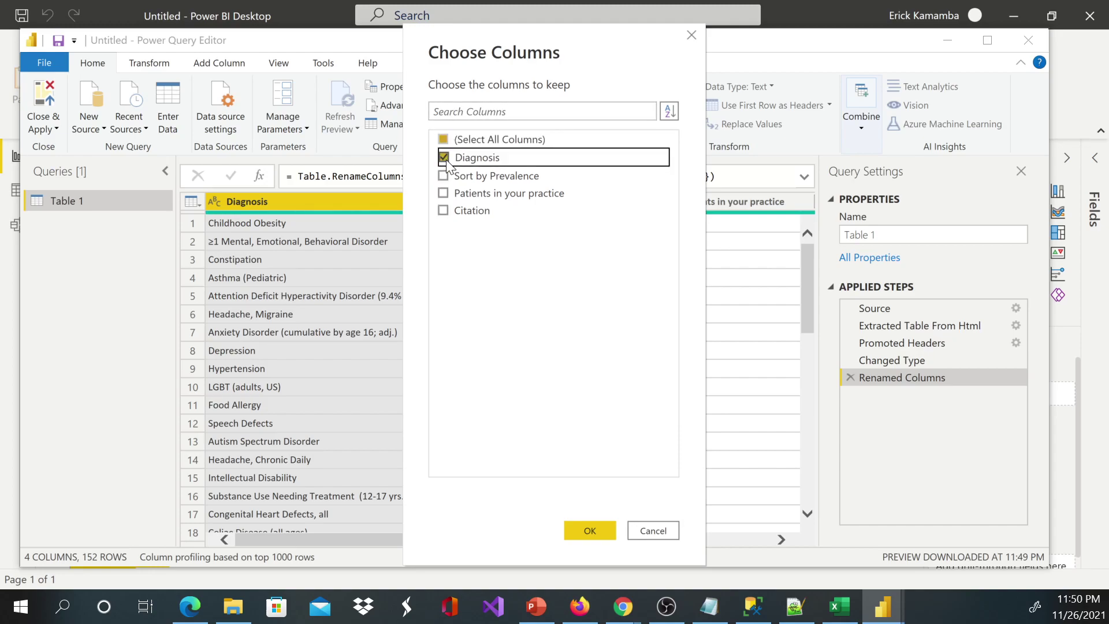
left_click(596, 529)
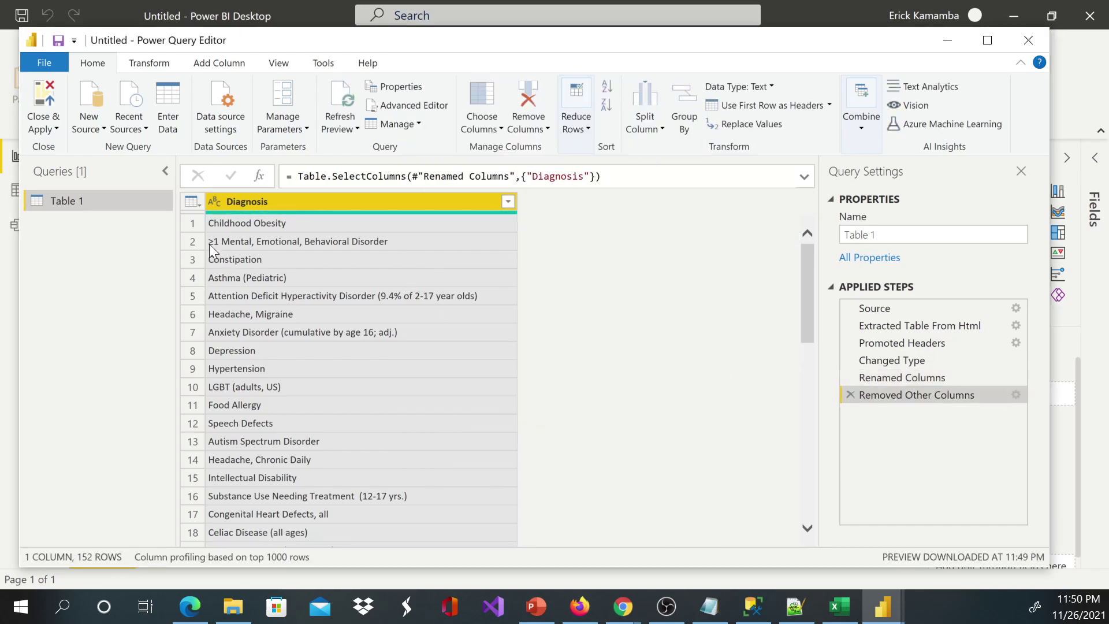
Rename the Table 1 query to Diagnosis.
right_click(69, 197)
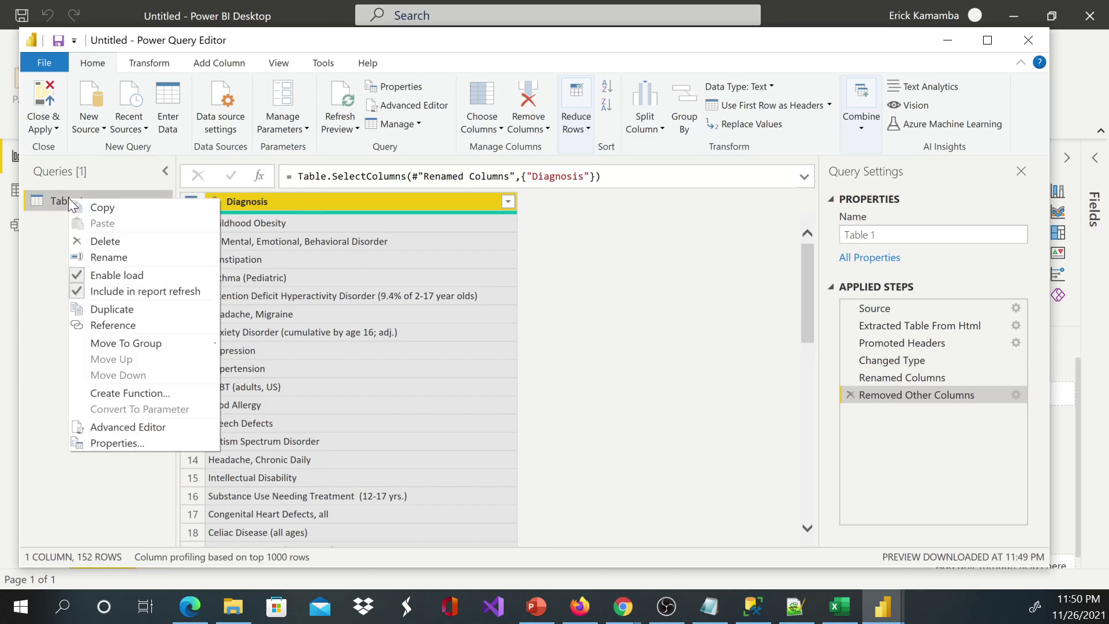
left_click(111, 257)
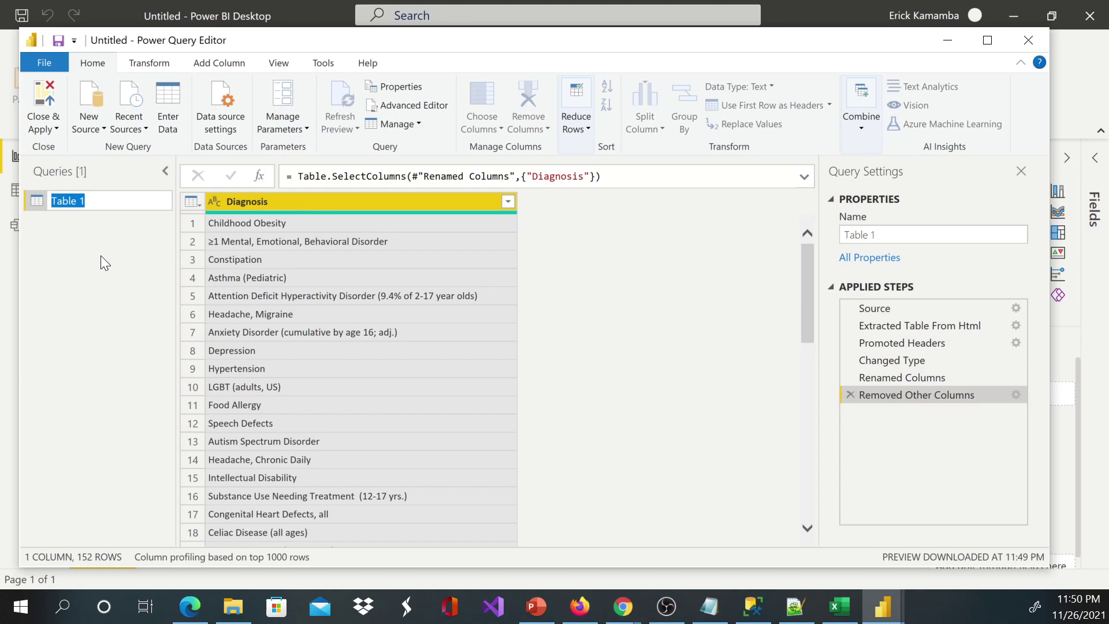
type("Diagnosis")
left_click(302, 202)
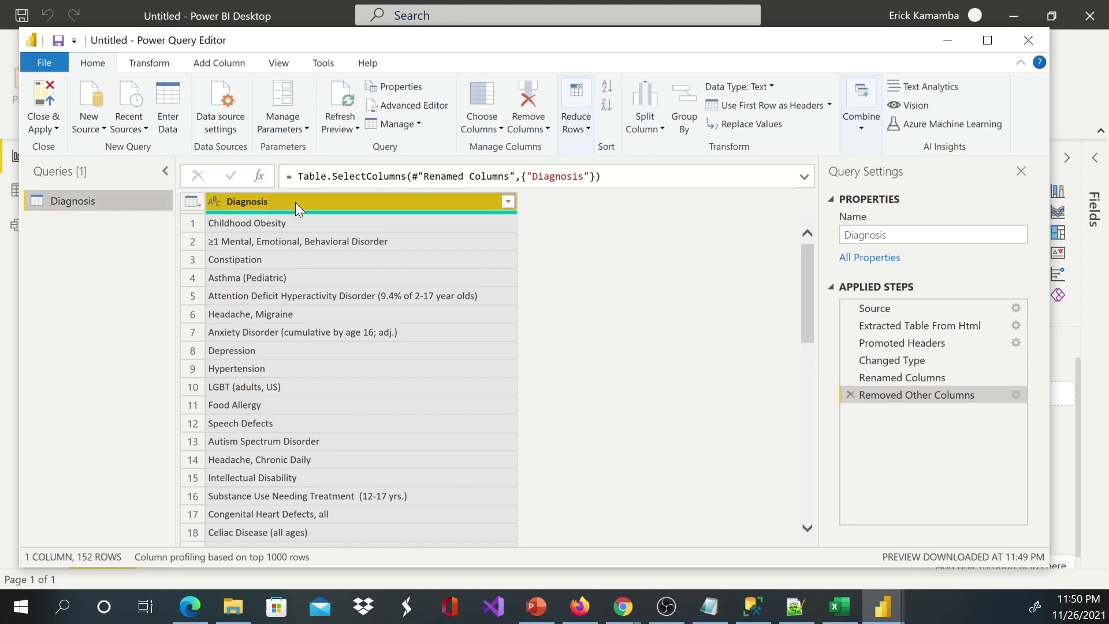
Rename the Diagnosis column to Diagnosis Desc.
double_click(296, 202)
key("Escape")
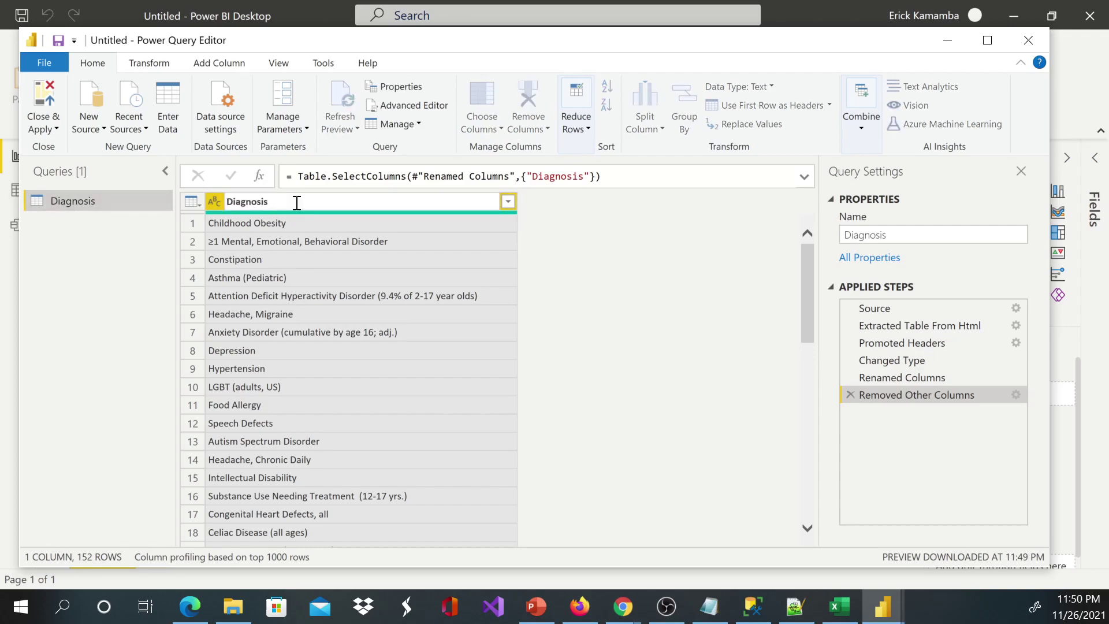
type("Desc")
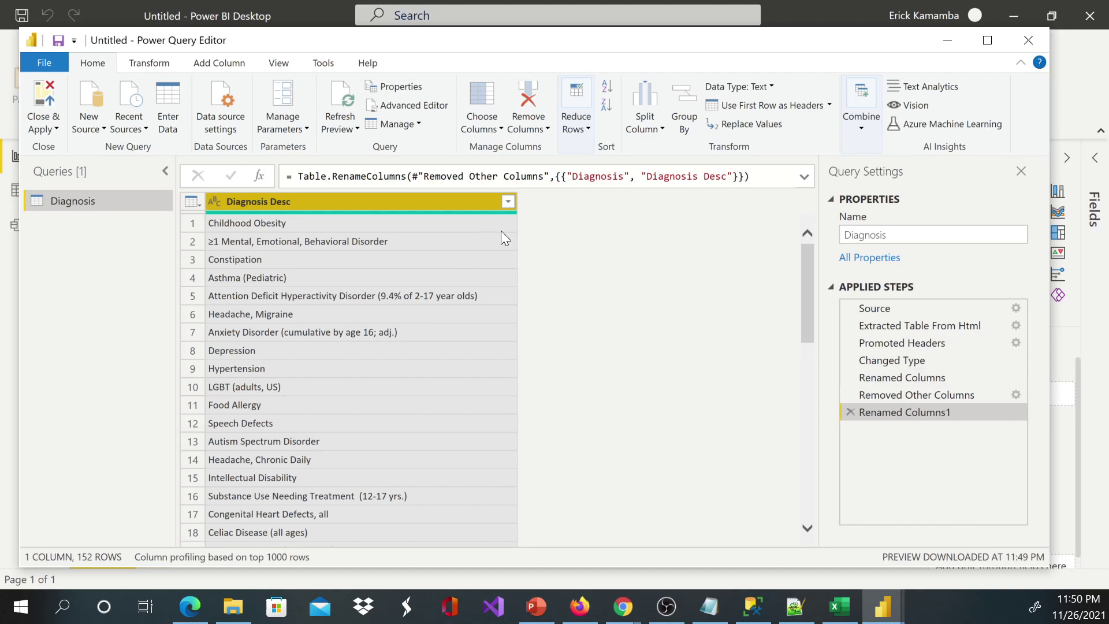
Add an index column starting from 1 to the Diagnosis table and check its numbering down the rows.
left_click(215, 63)
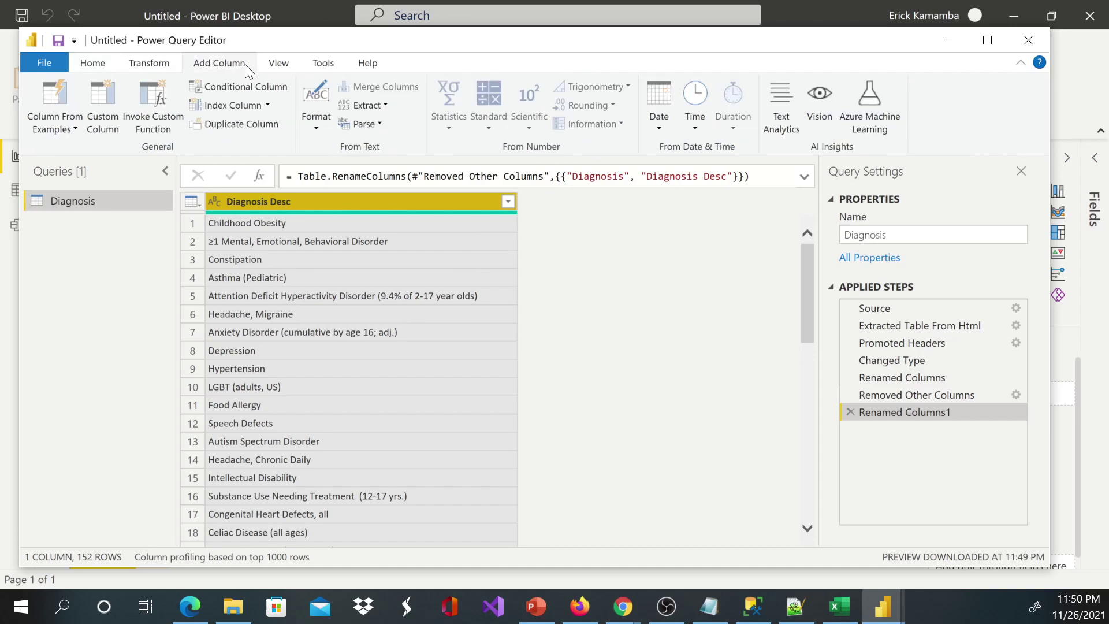
left_click(266, 105)
left_click(245, 143)
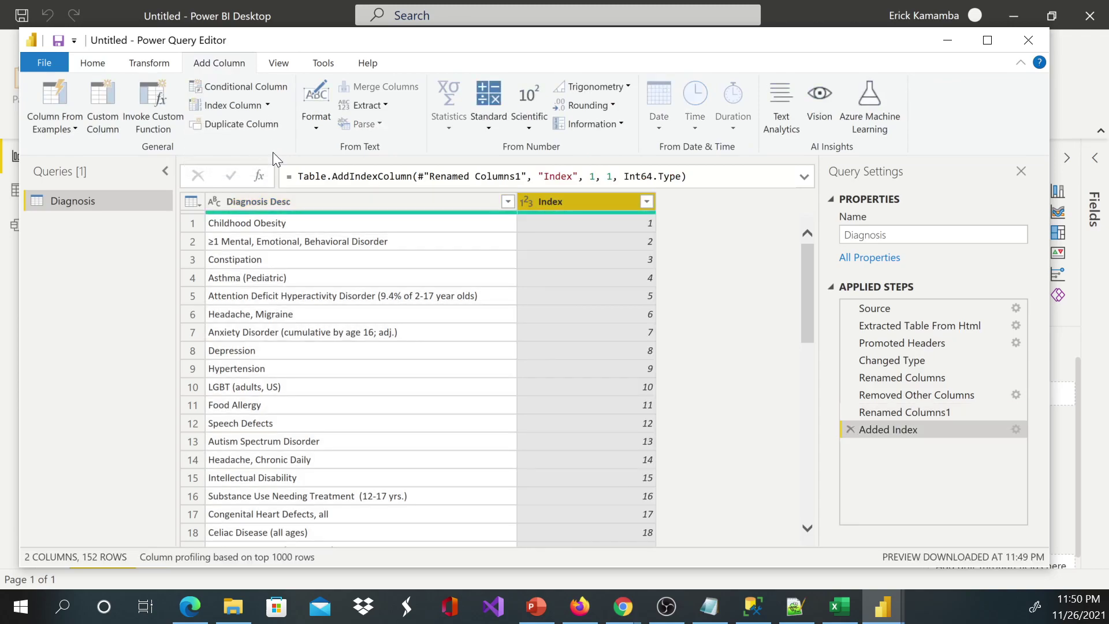
scroll(615, 261, "down", 20)
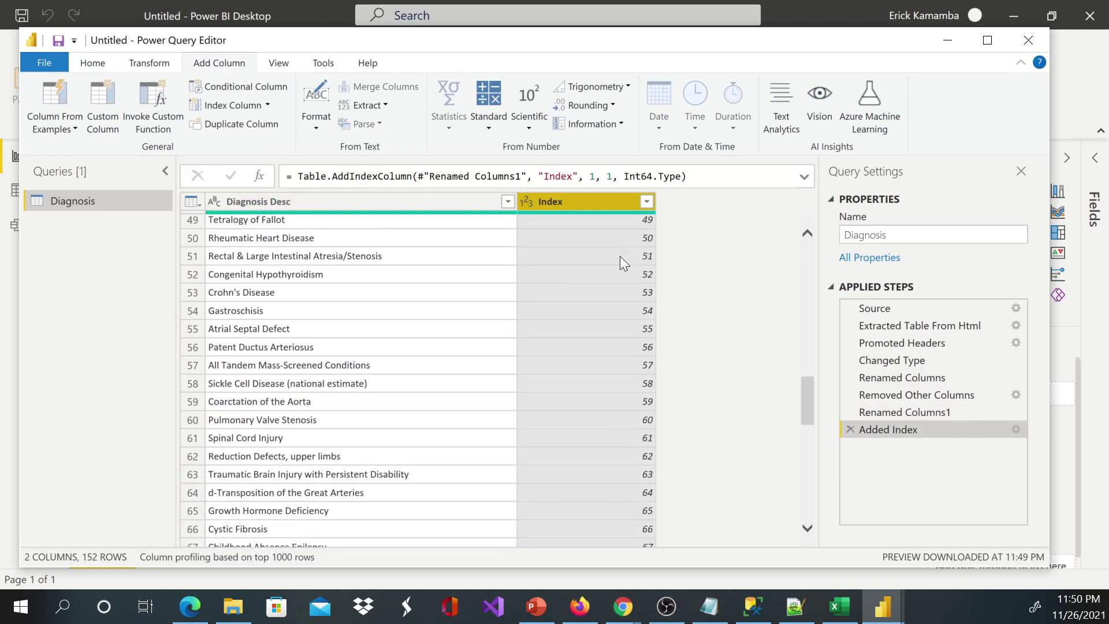
scroll(622, 277, "down", 16)
scroll(625, 276, "up", 11)
scroll(626, 273, "up", 20)
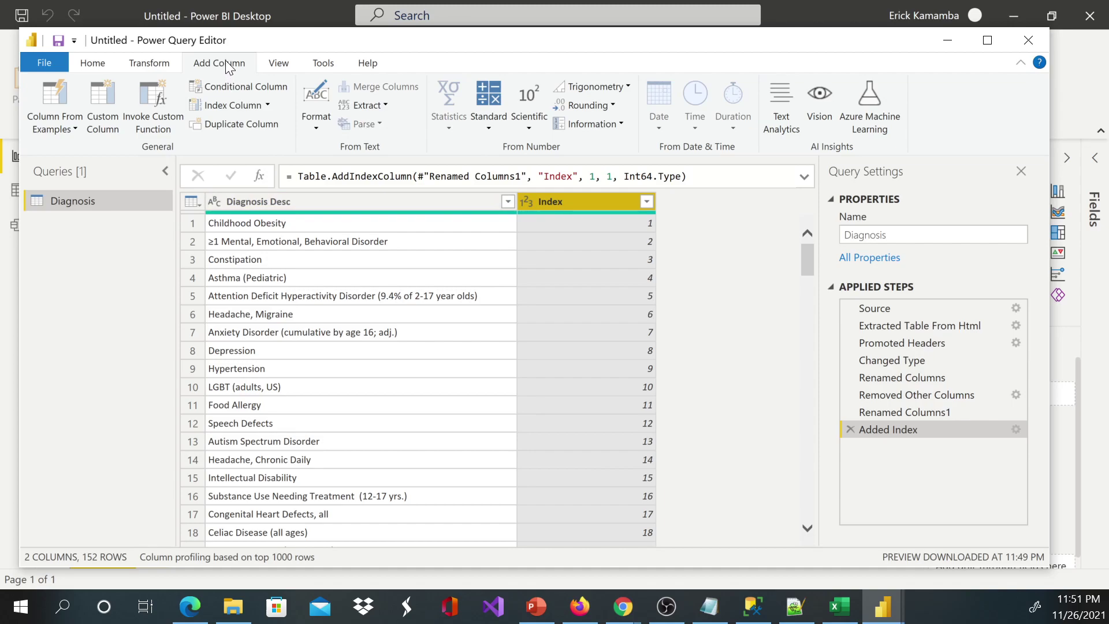
Start a custom column and name it Diagnosis Code.
left_click(103, 109)
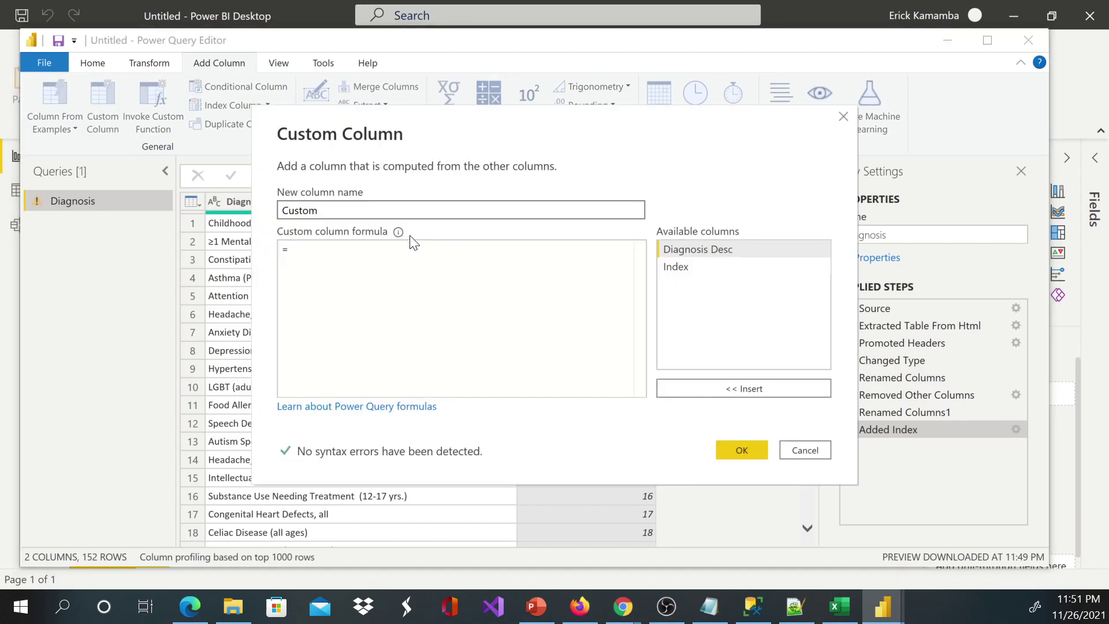
left_click(336, 247)
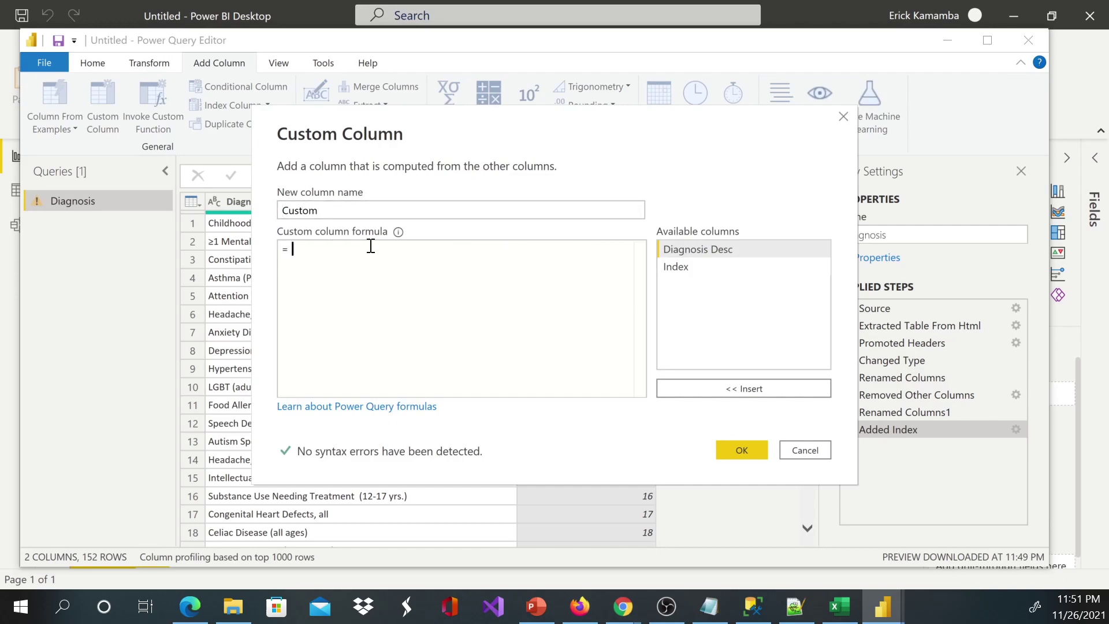
left_click_drag(329, 210, 232, 207)
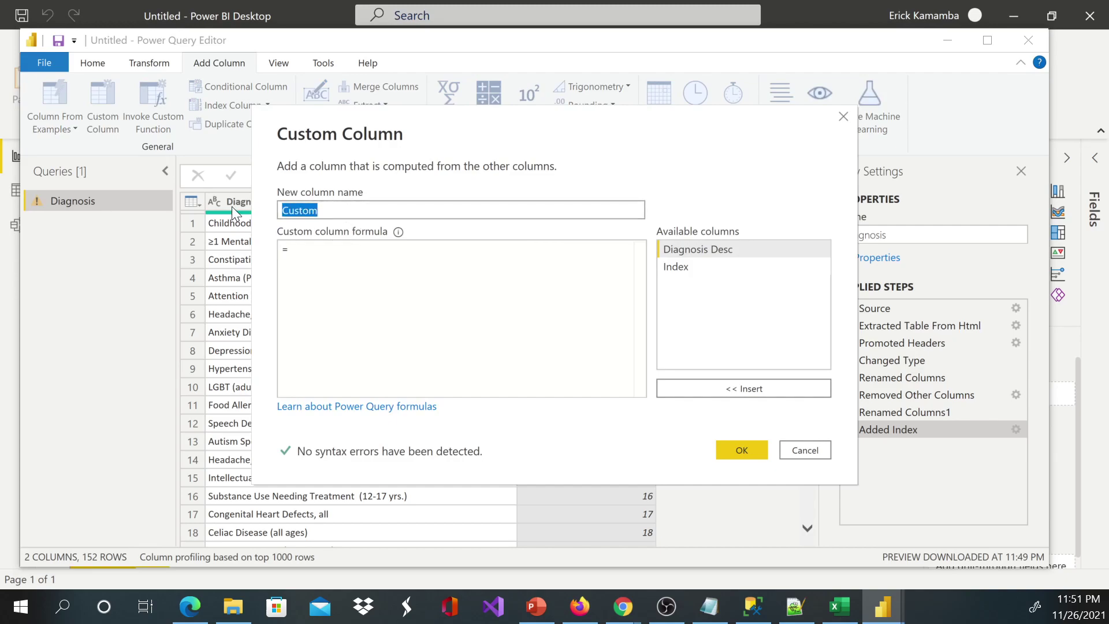
type("Dia")
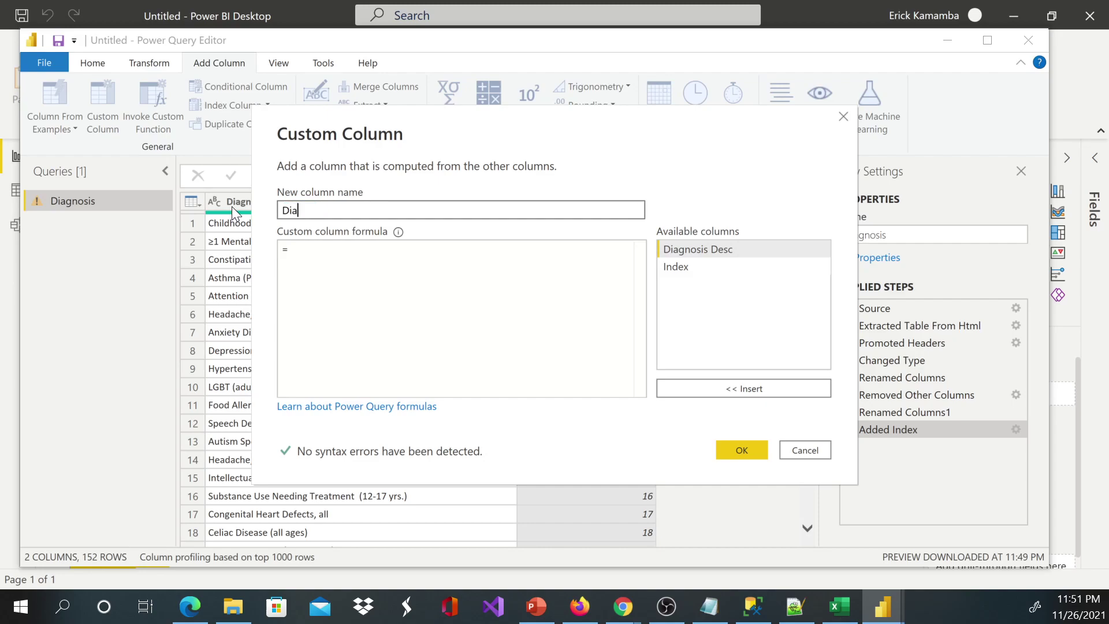
type("gnosis Code")
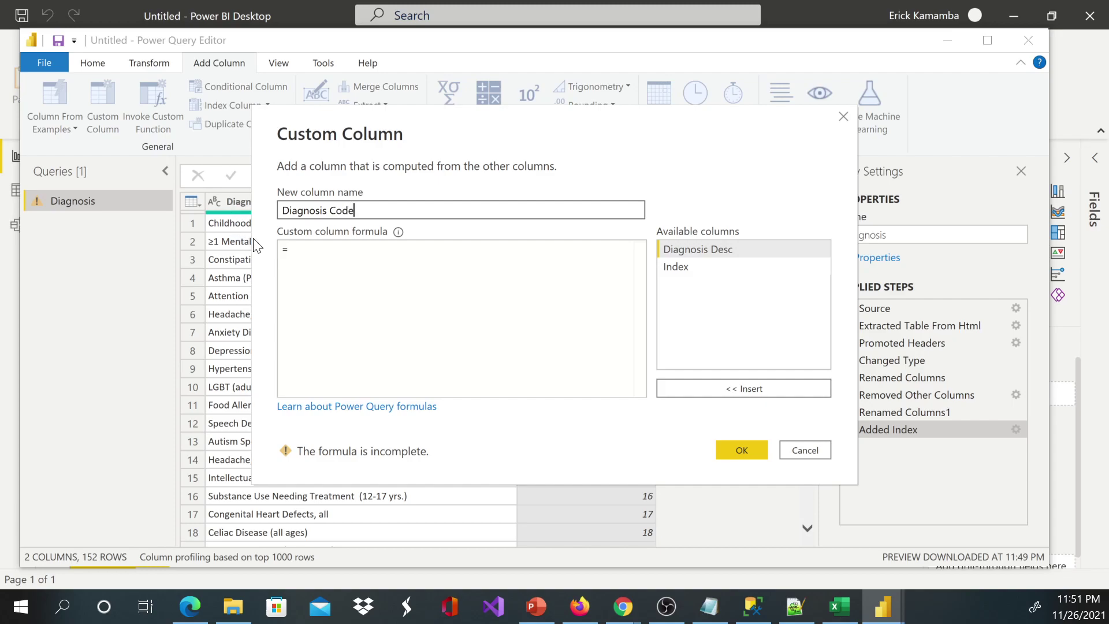
Create the Diagnosis Code column with the formula Number.RandomBetween(1000,9999).
left_click(338, 250)
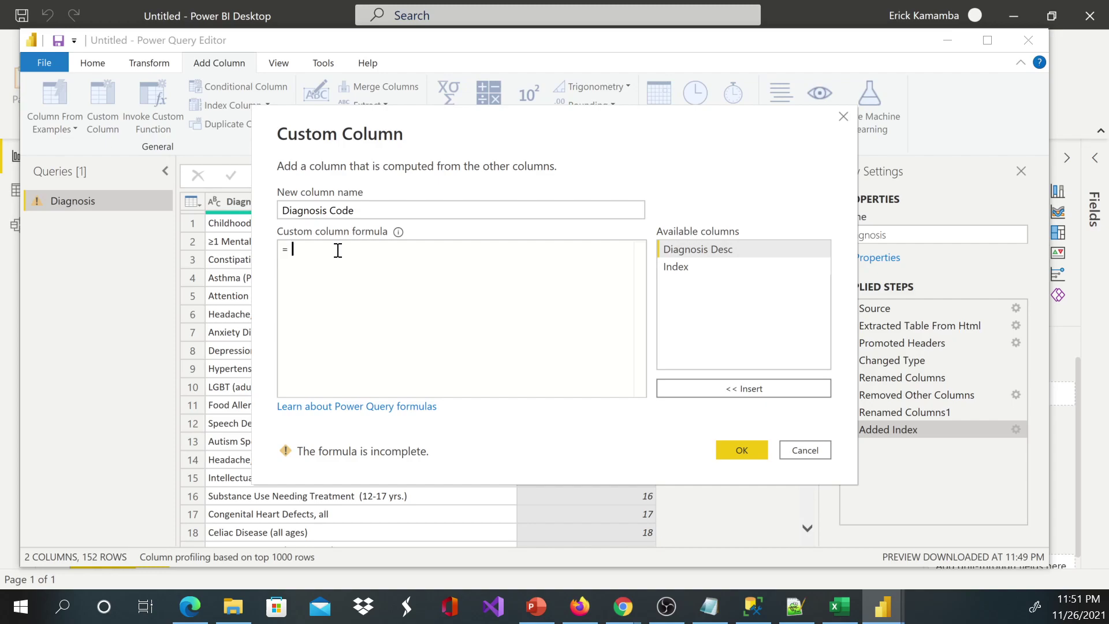
type("rand")
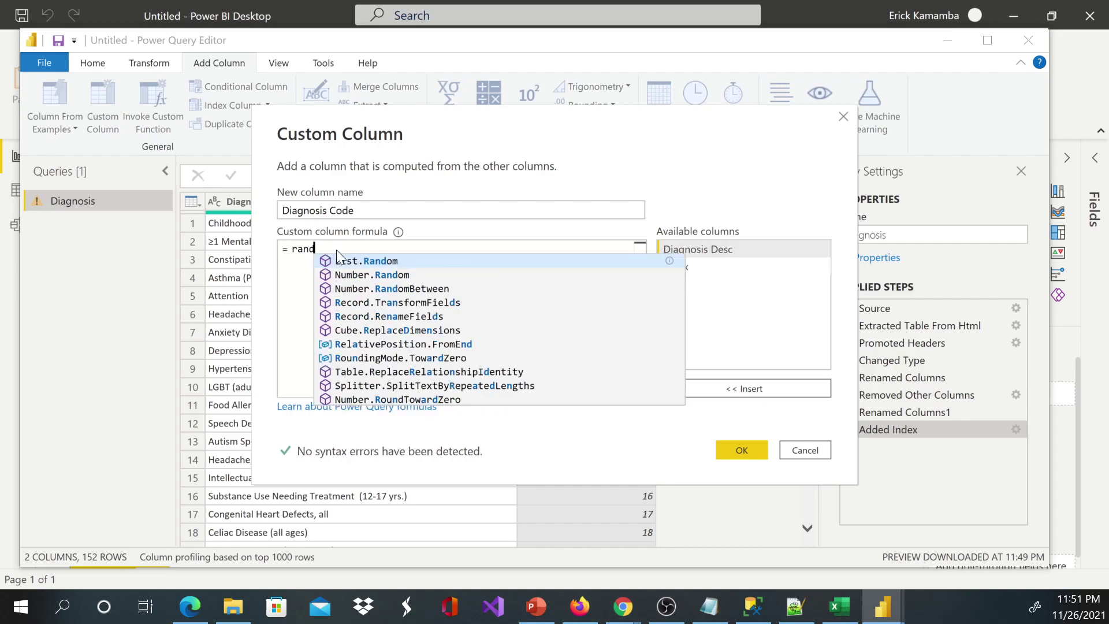
key("Down")
key("Down")
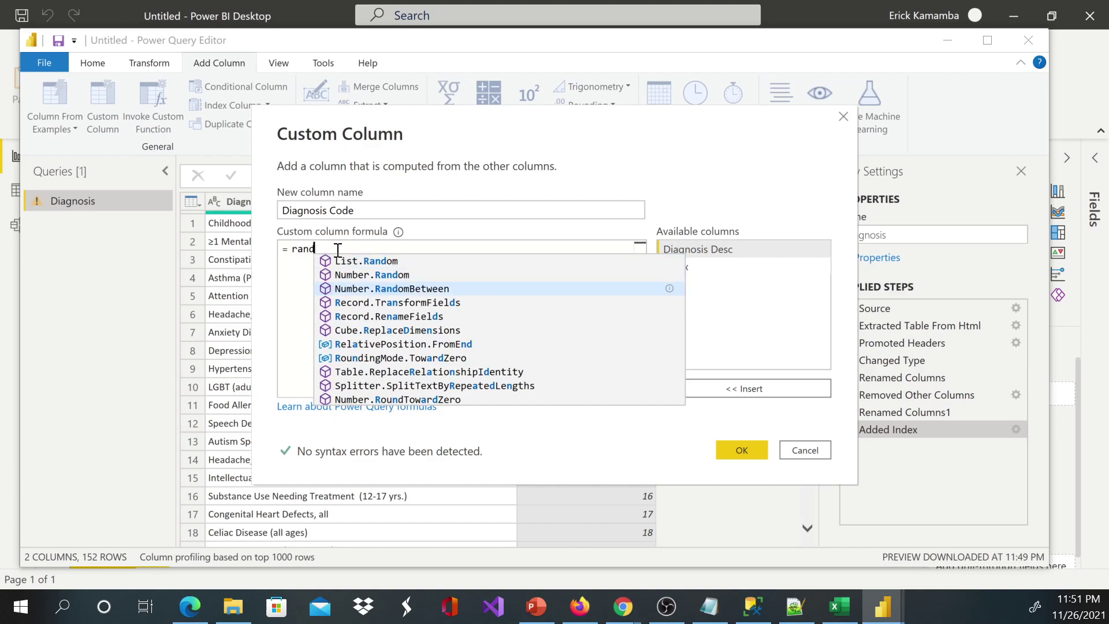
left_click(670, 289)
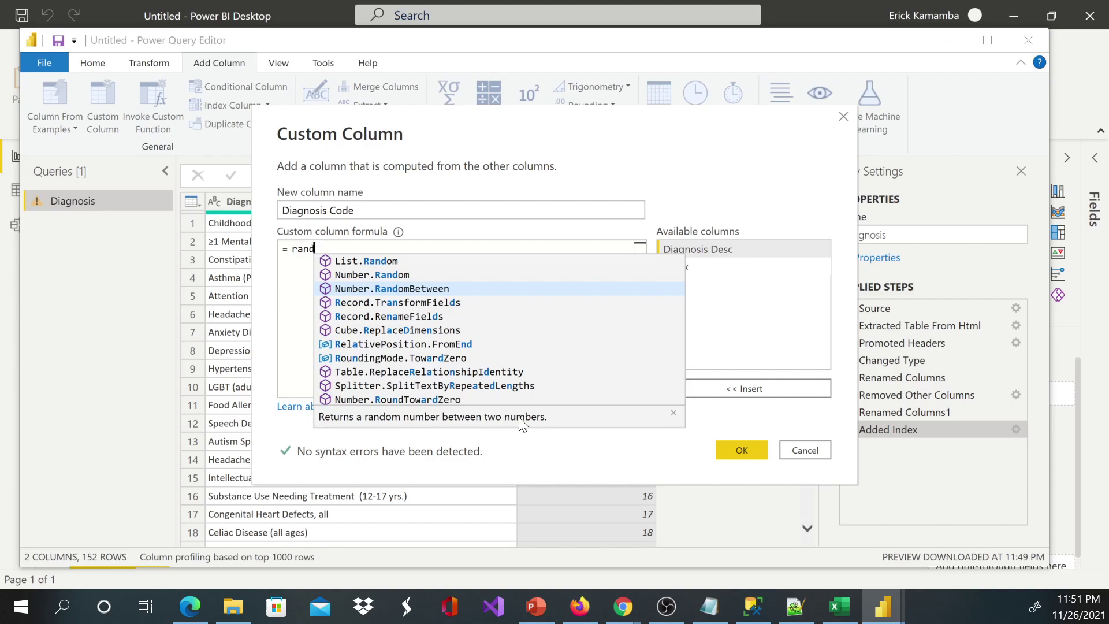
left_click(417, 288)
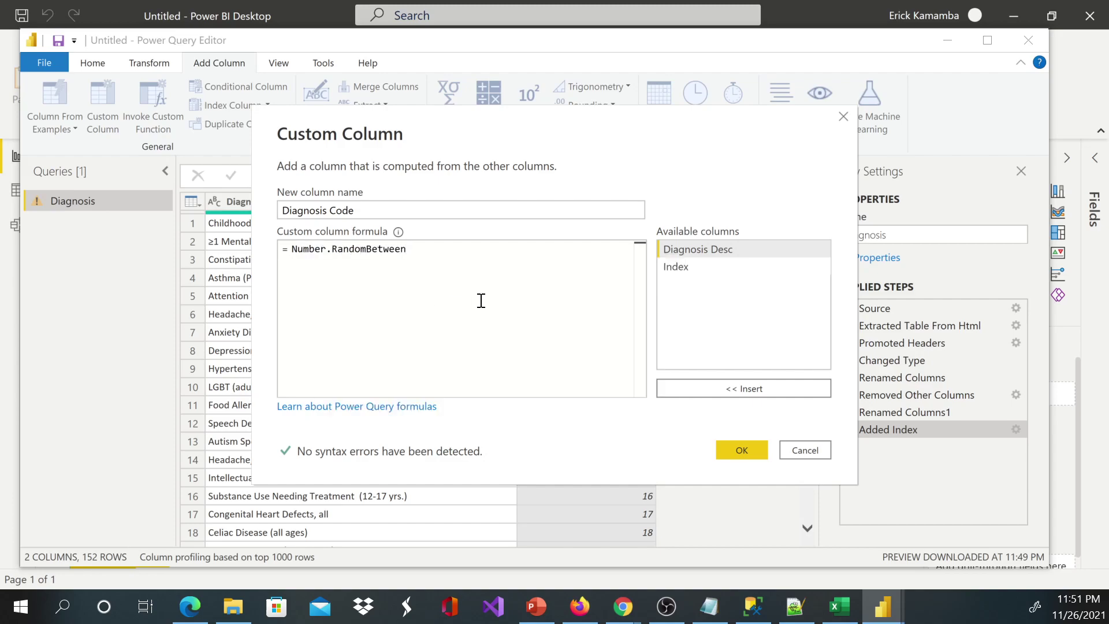
type("(")
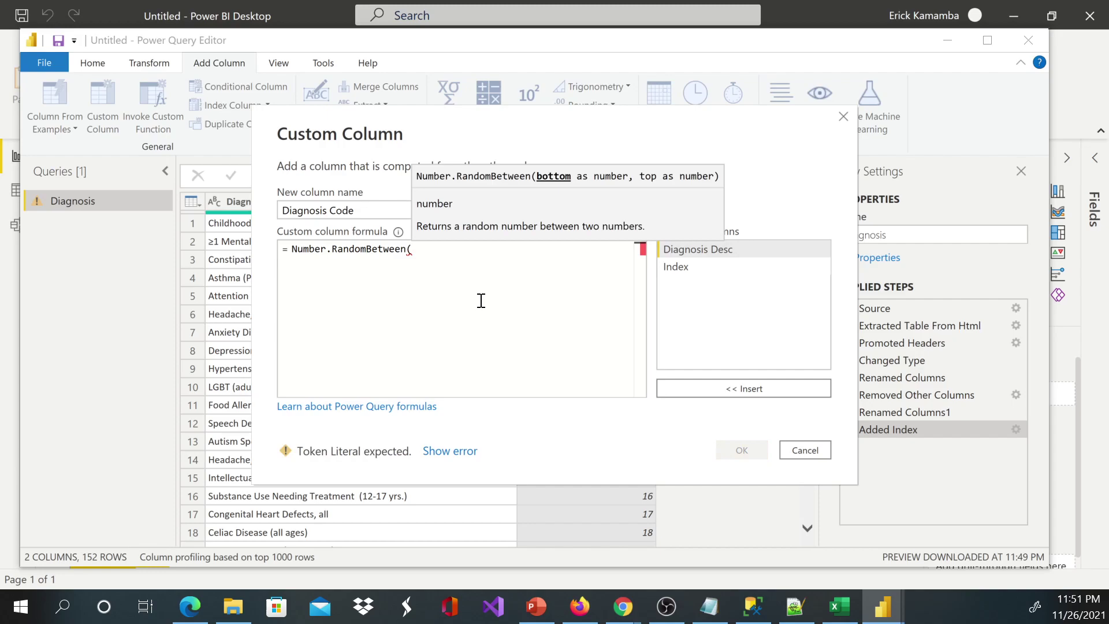
type("1000")
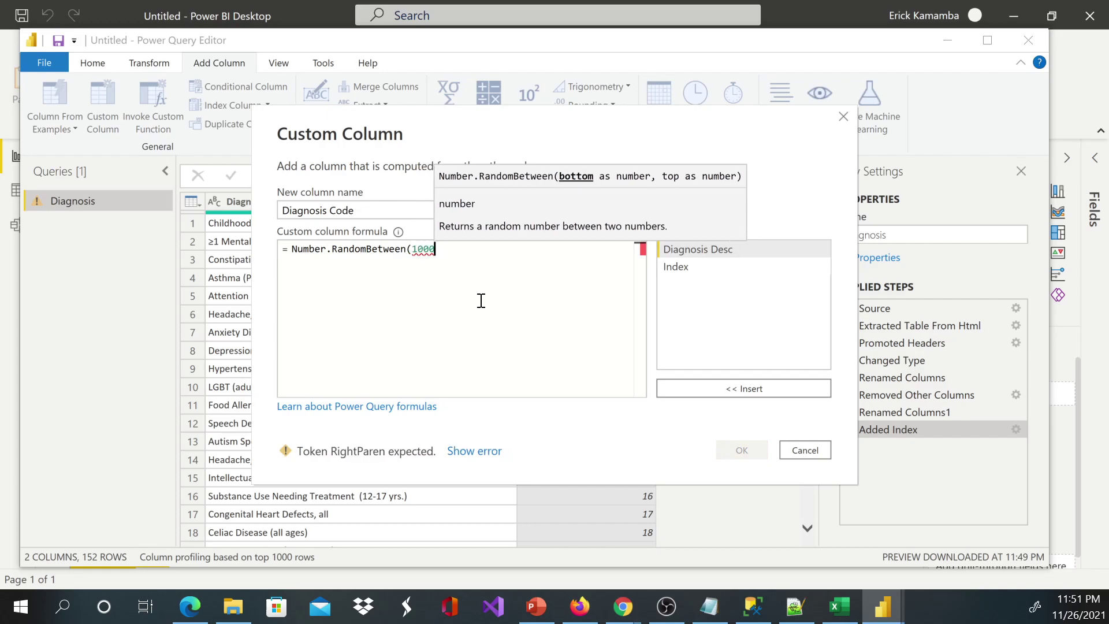
type(",9999")
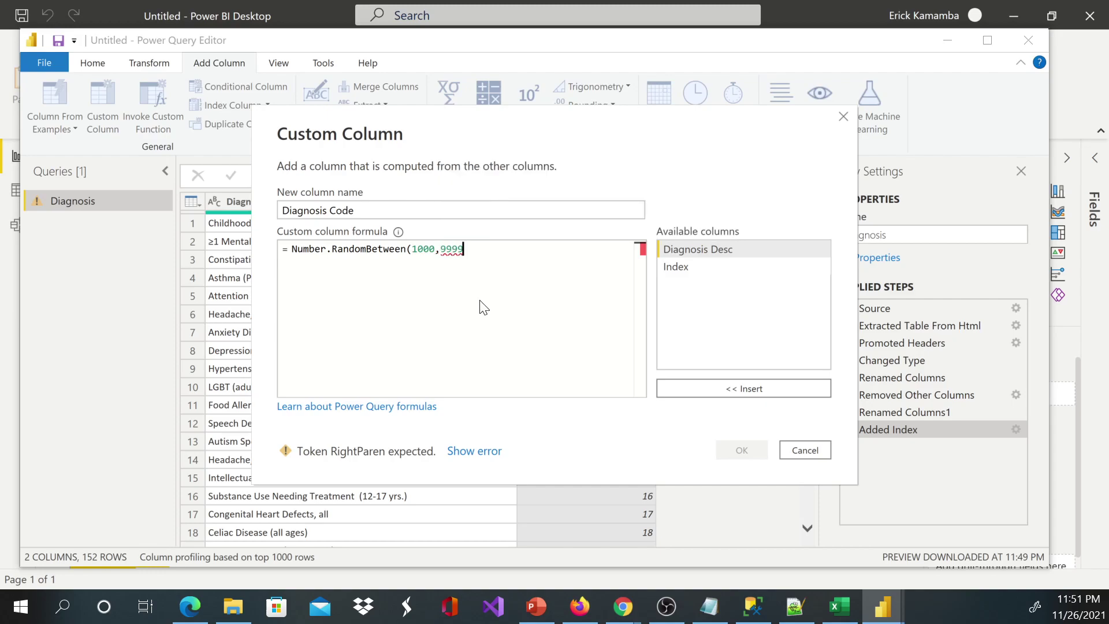
type(")")
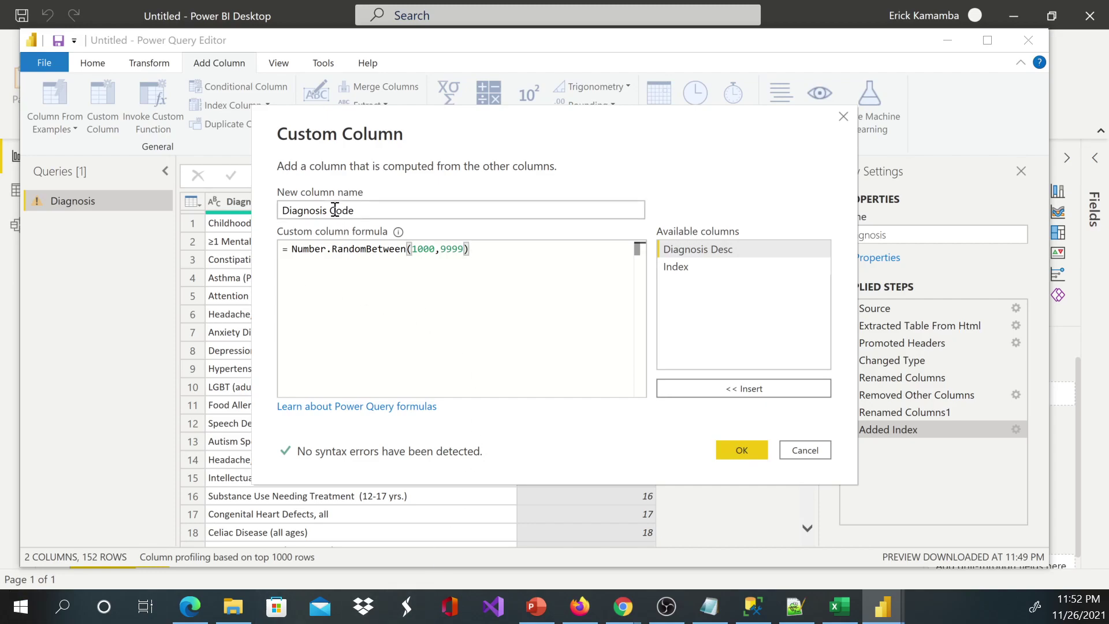
left_click(749, 449)
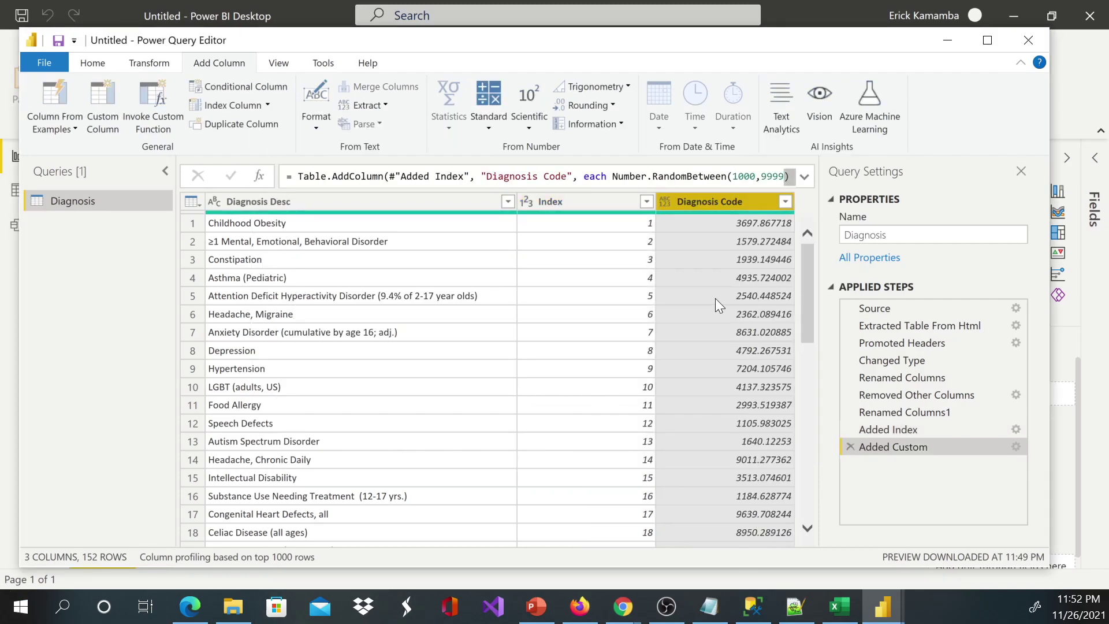
Change the Diagnosis Code column's data type to Whole Number and review the codes down the table.
left_click(665, 202)
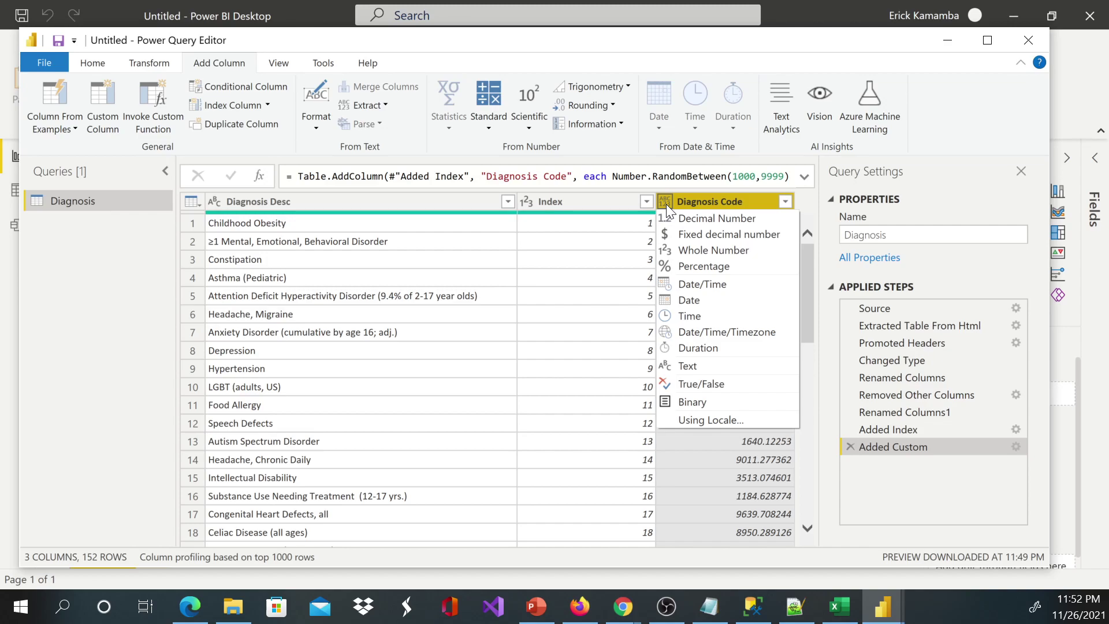
left_click(673, 247)
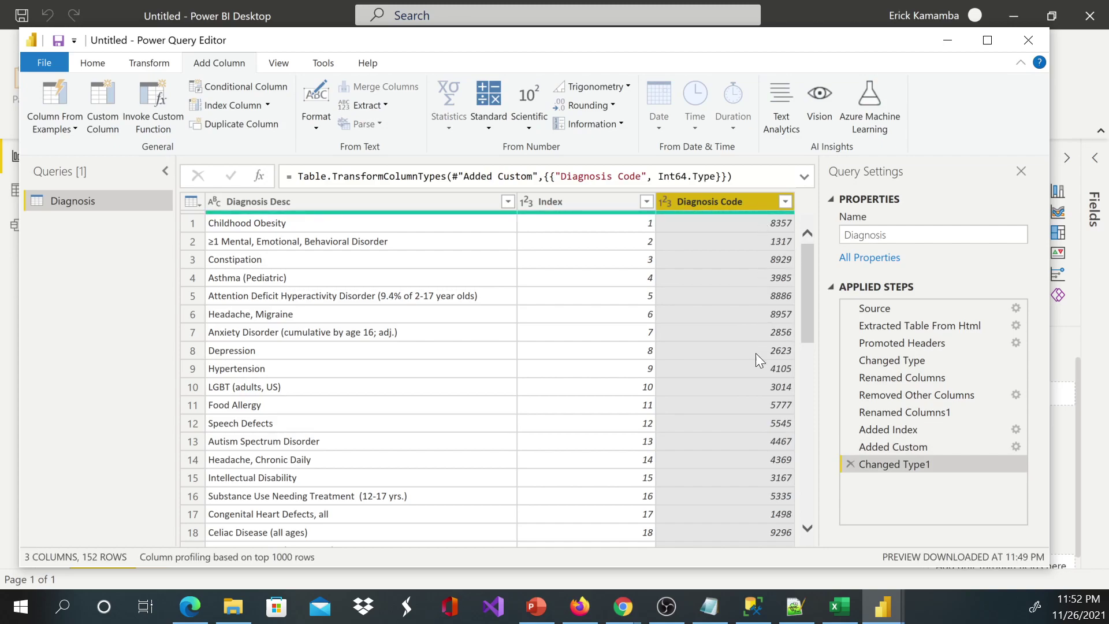
scroll(756, 358, "down", 9)
scroll(757, 398, "down", 20)
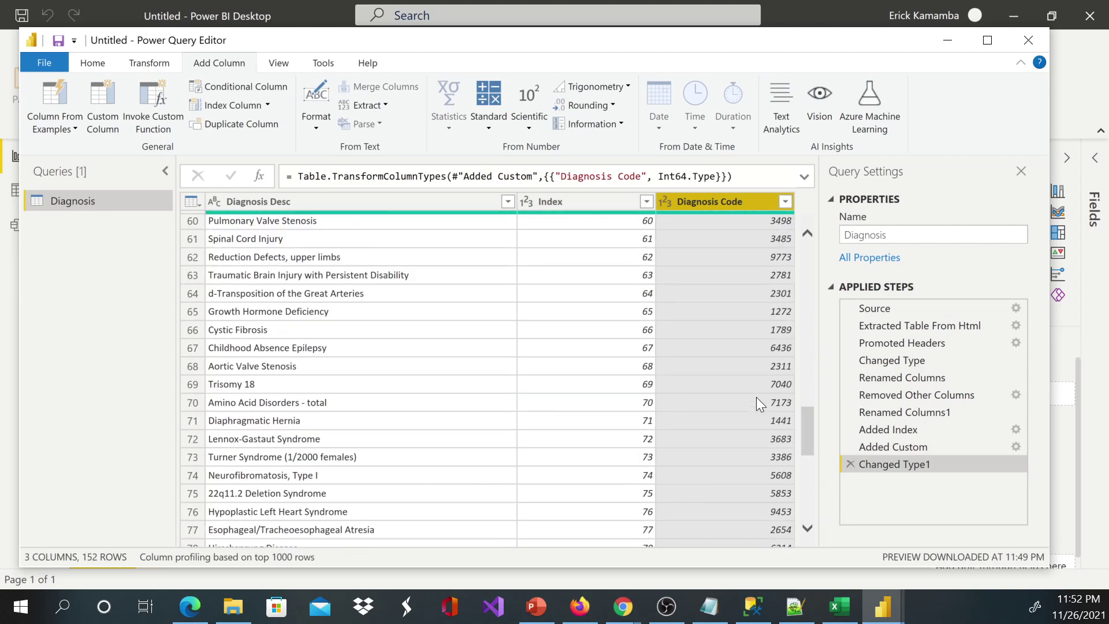
scroll(766, 397, "down", 6)
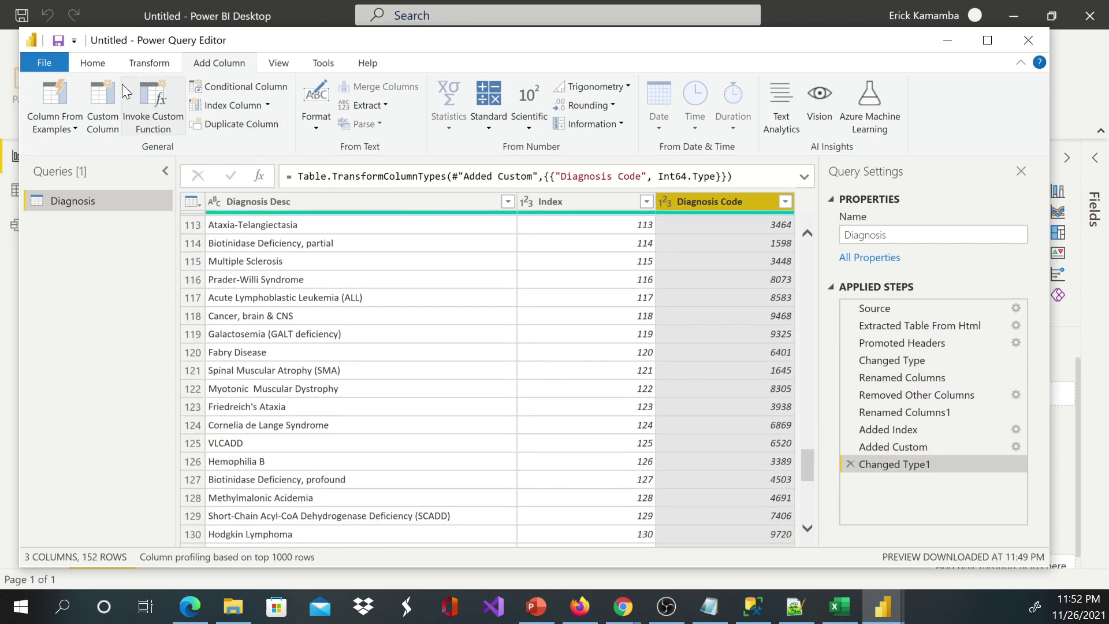
Reorder the columns as Index, Diagnosis Code, Diagnosis Desc.
left_click(101, 65)
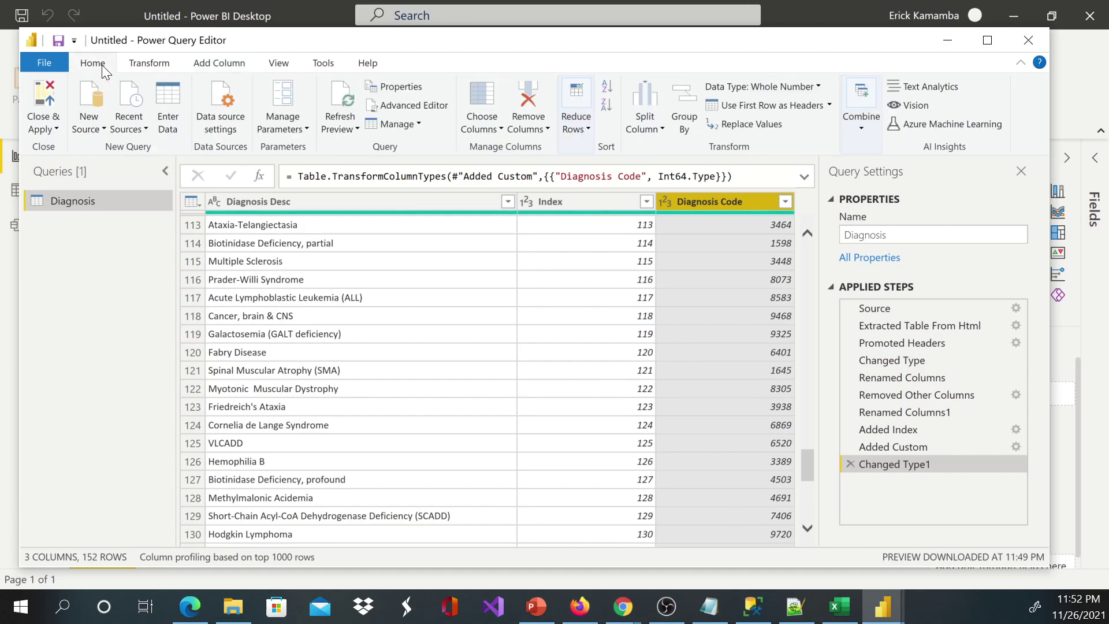
left_click(598, 202)
left_click_drag(598, 203, 249, 204)
left_click(705, 202)
left_click_drag(705, 202, 486, 203)
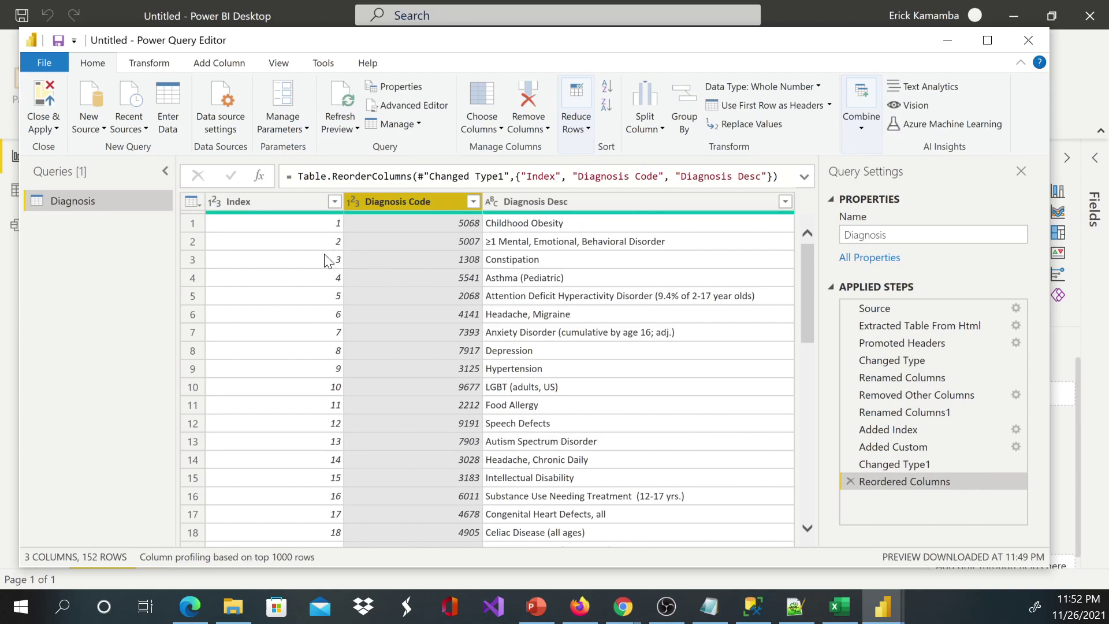
Remove the Index column from the Diagnosis table and look over the remaining rows.
left_click(275, 209)
right_click(279, 202)
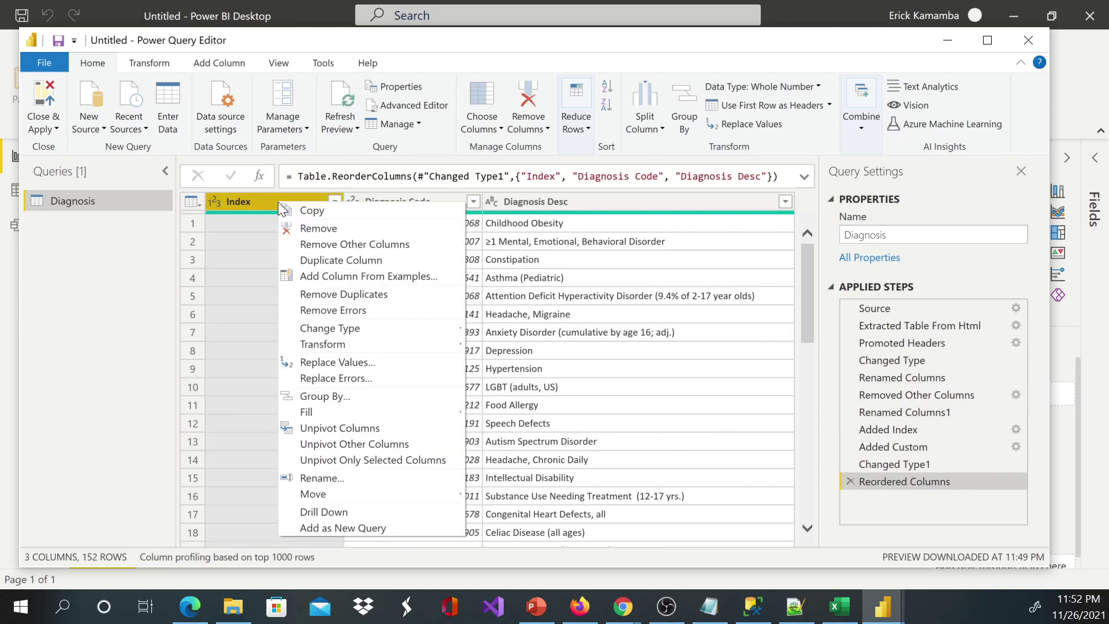
mouse_move(323, 342)
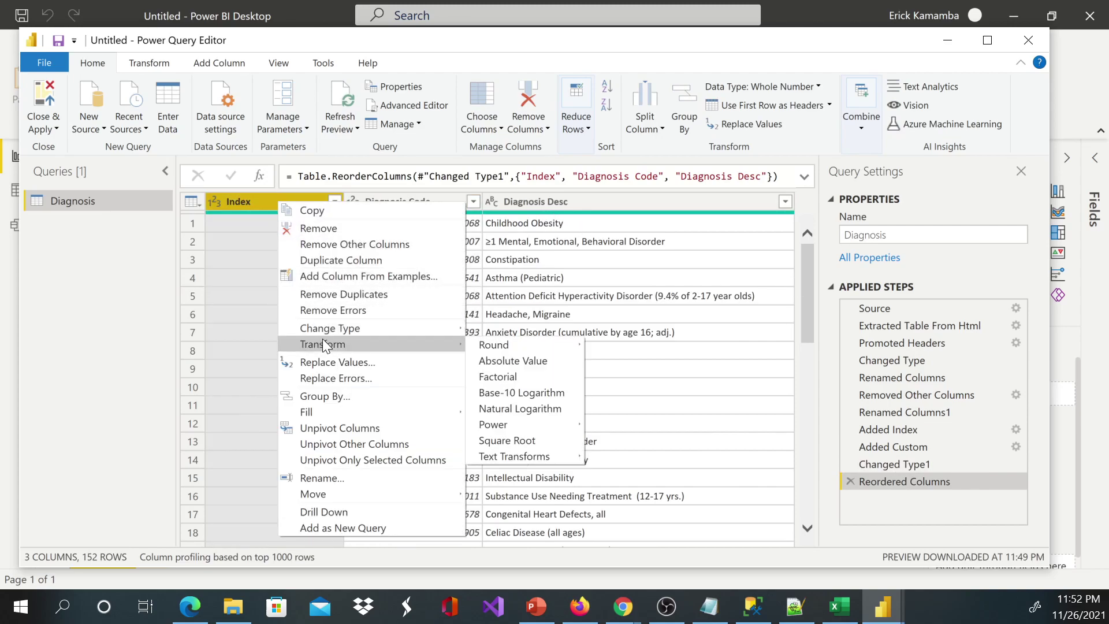
left_click(307, 228)
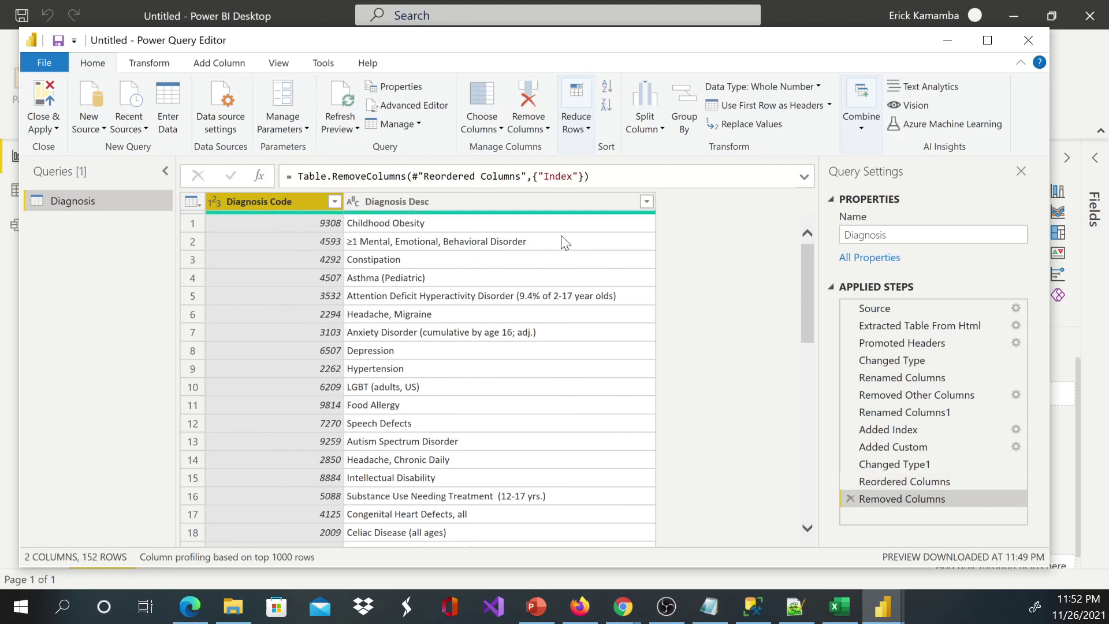
scroll(402, 287, "down", 16)
scroll(403, 287, "up", 16)
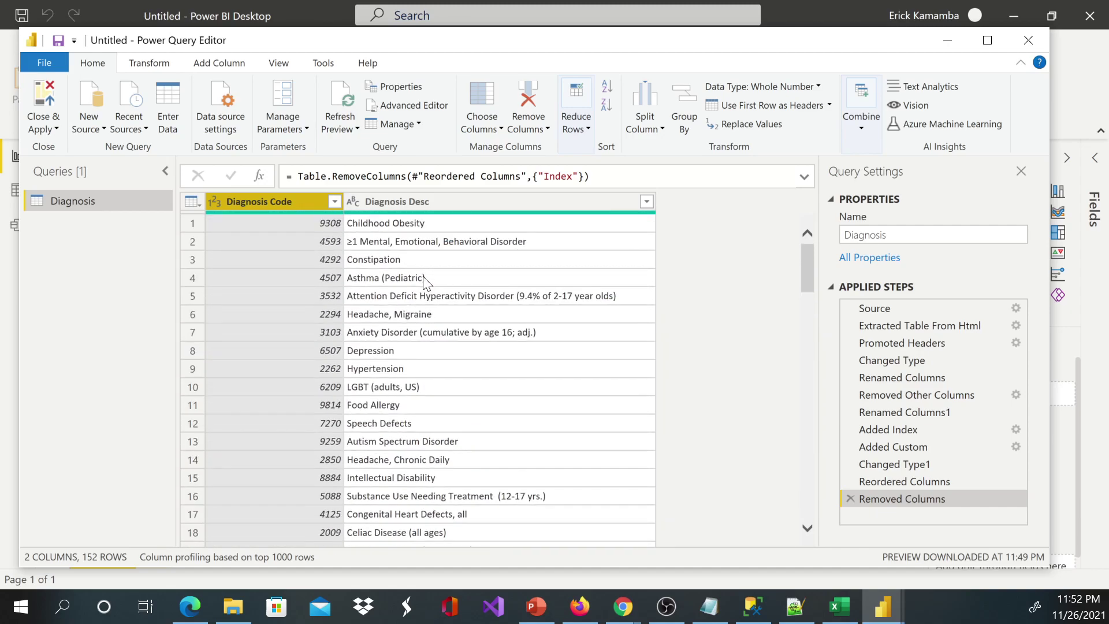
scroll(425, 283, "down", 17)
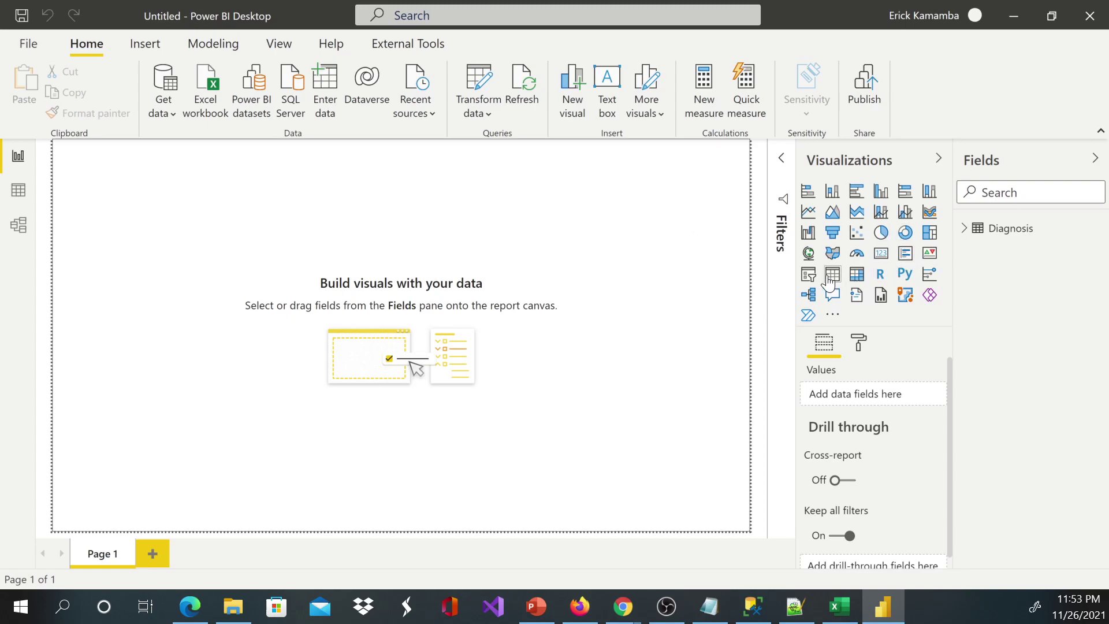
Add a table visual to the report page showing the Diagnosis Code and Diagnosis Desc fields.
left_click(830, 279)
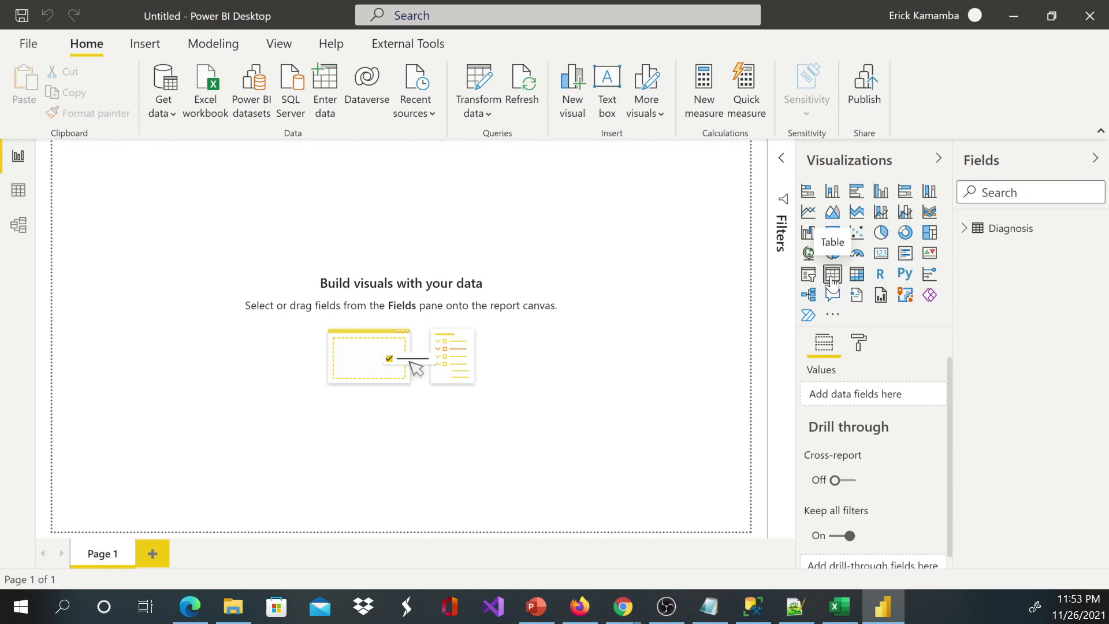
left_click(964, 231)
left_click(991, 271)
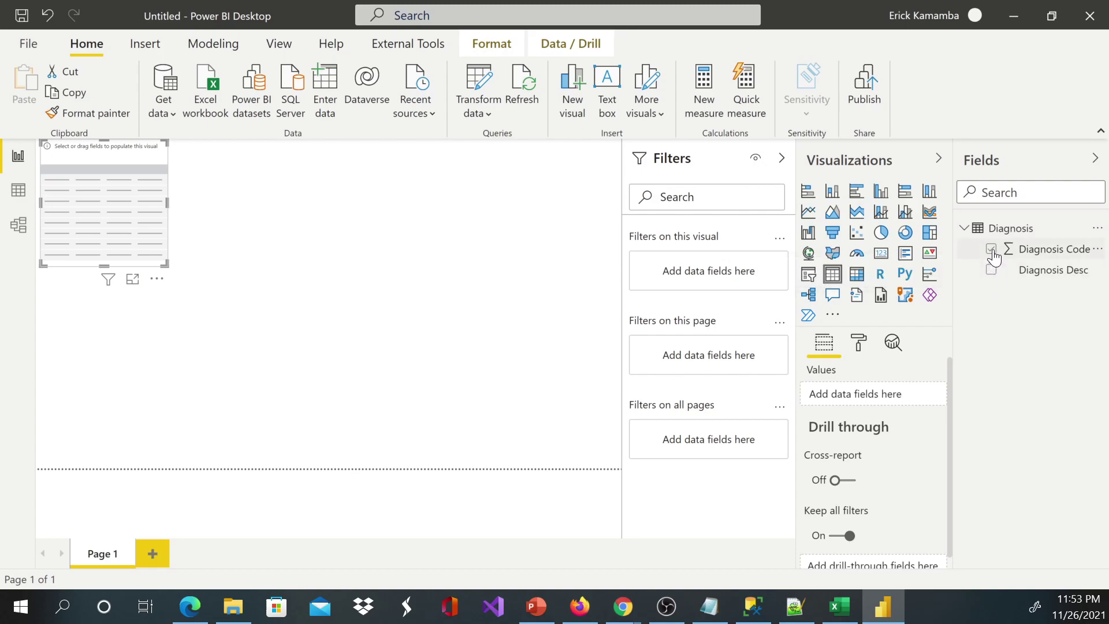
left_click(991, 250)
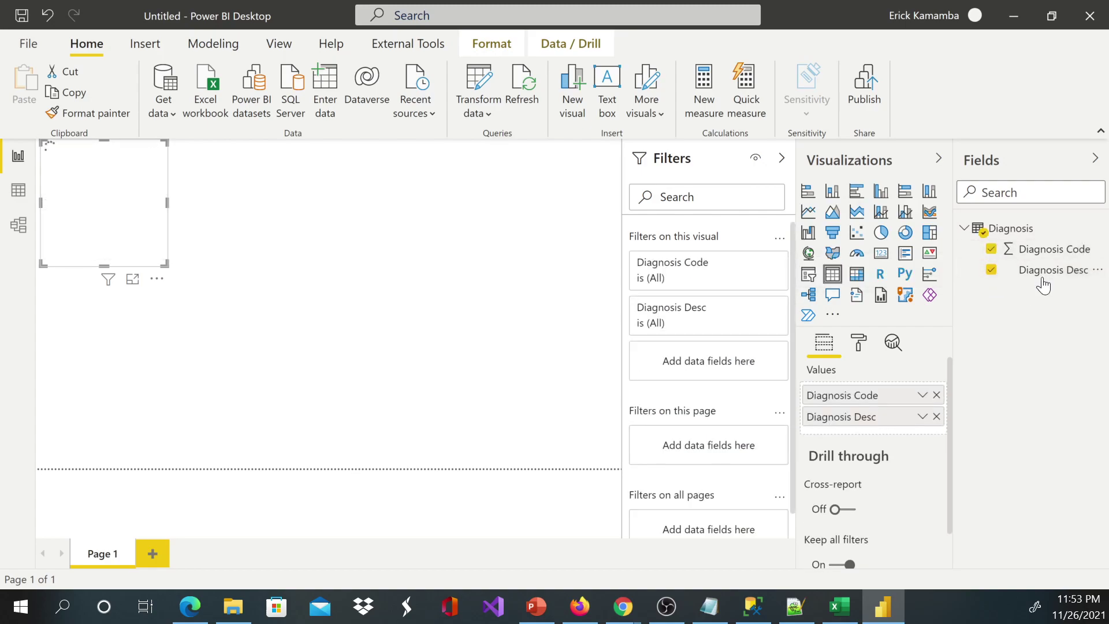
Set the Diagnosis Code field in the table visual to Don't summarize so the individual codes are listed.
left_click(1034, 253)
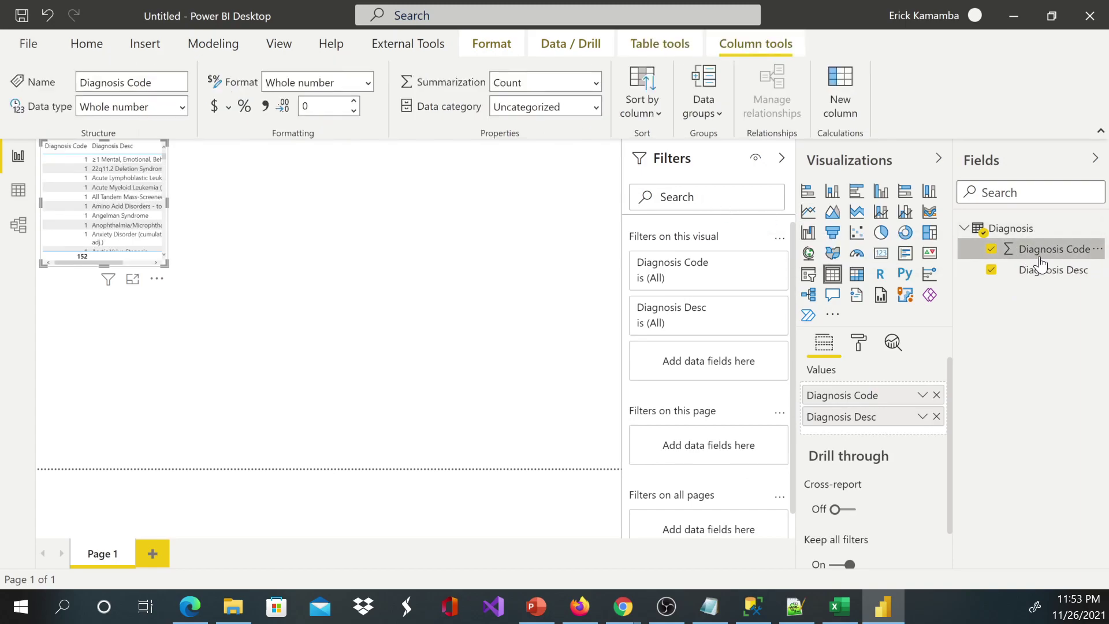
left_click(596, 85)
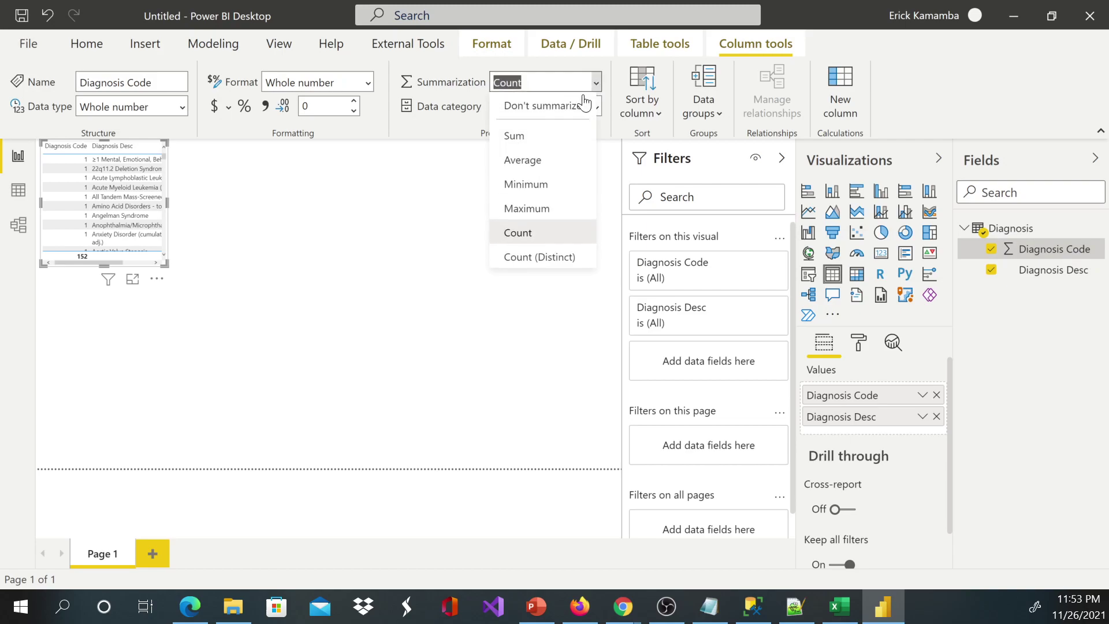
left_click(554, 110)
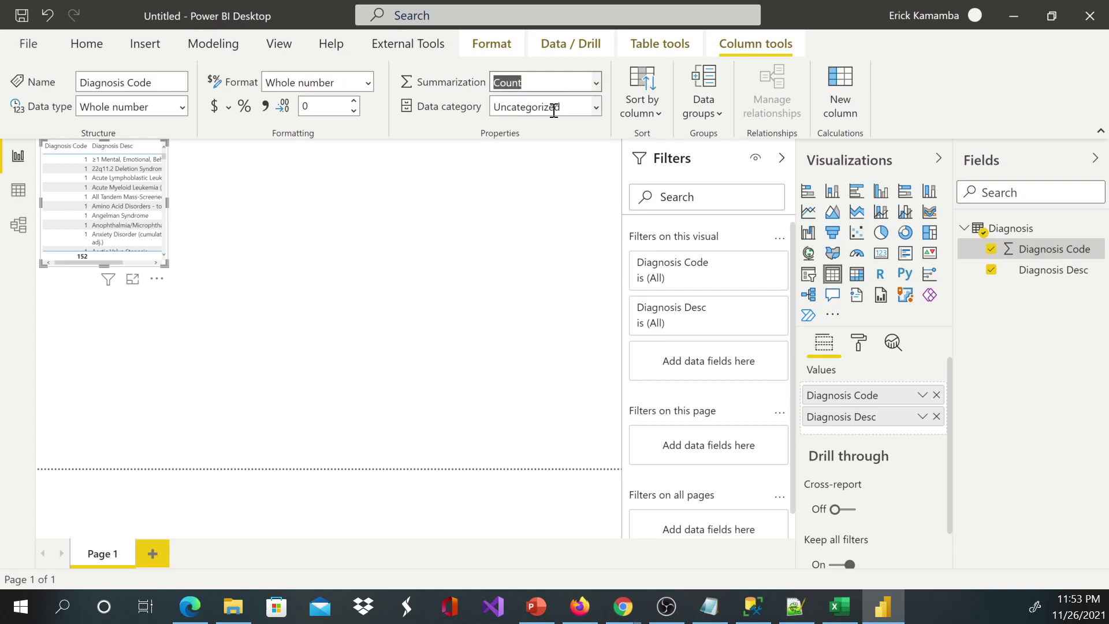
left_click(923, 395)
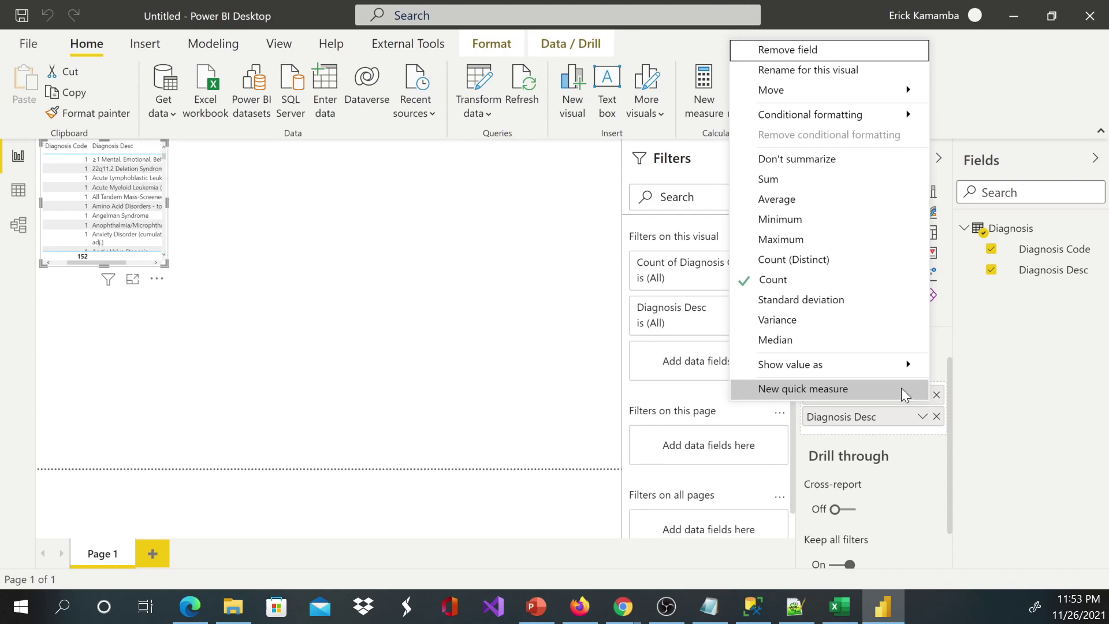
left_click(775, 160)
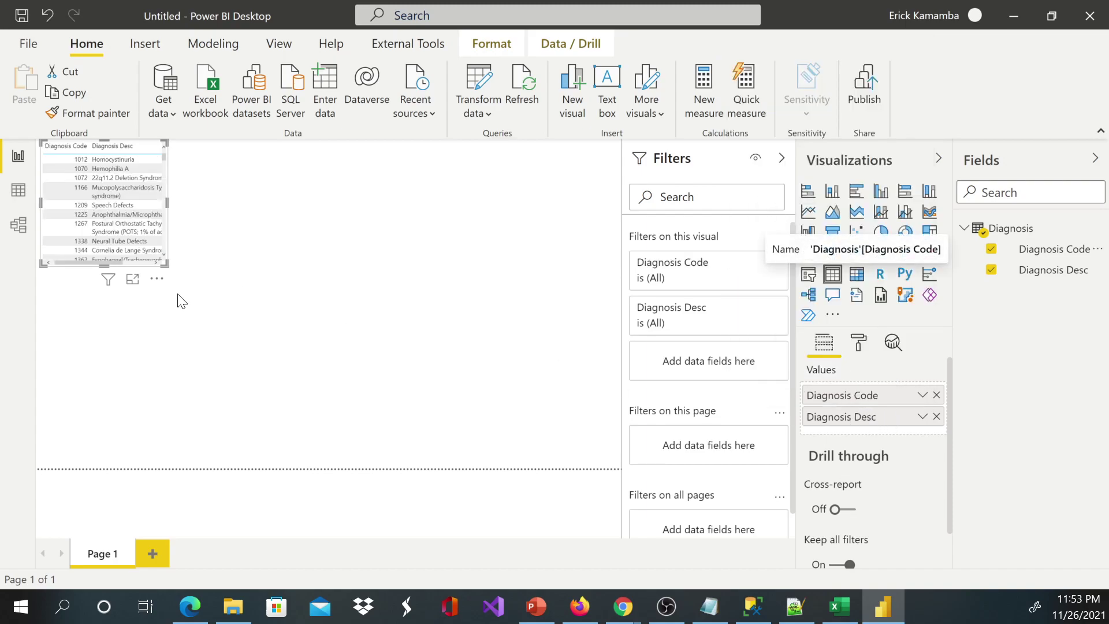
Enlarge the table visual to nearly the full page height and set its values' text size to 11 pt.
left_click_drag(166, 265, 239, 461)
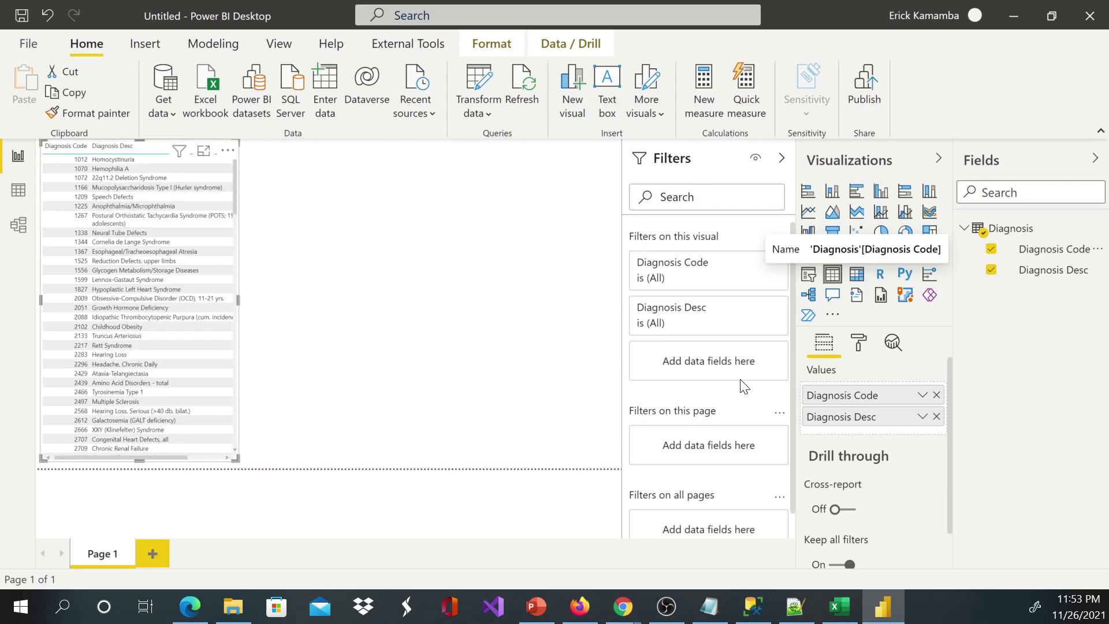
left_click(859, 343)
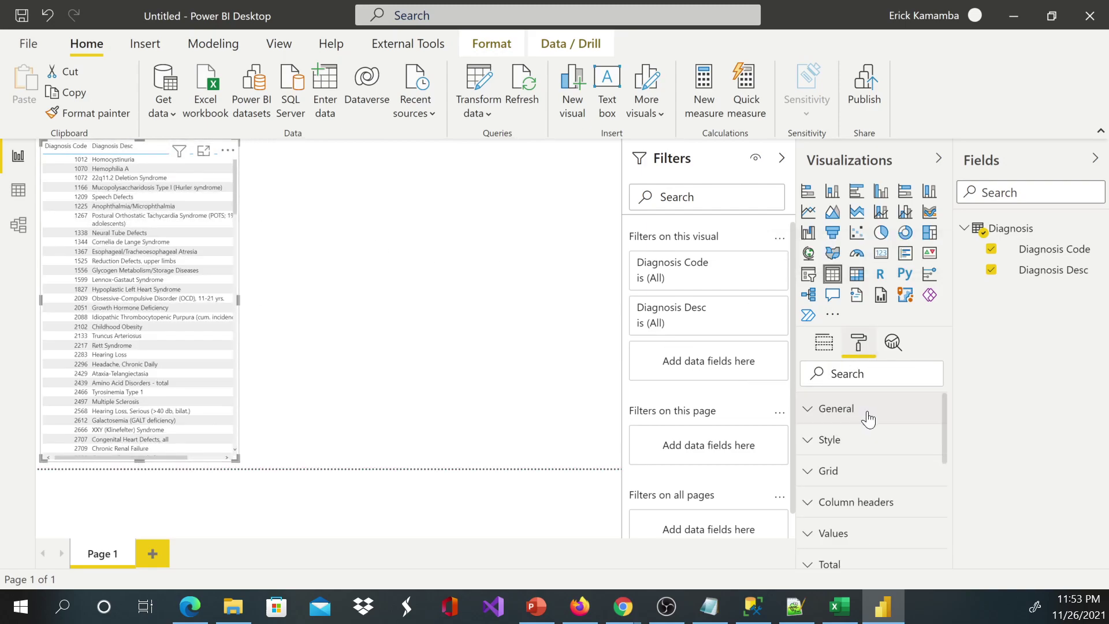
type("z")
key("BackSpace")
type("size")
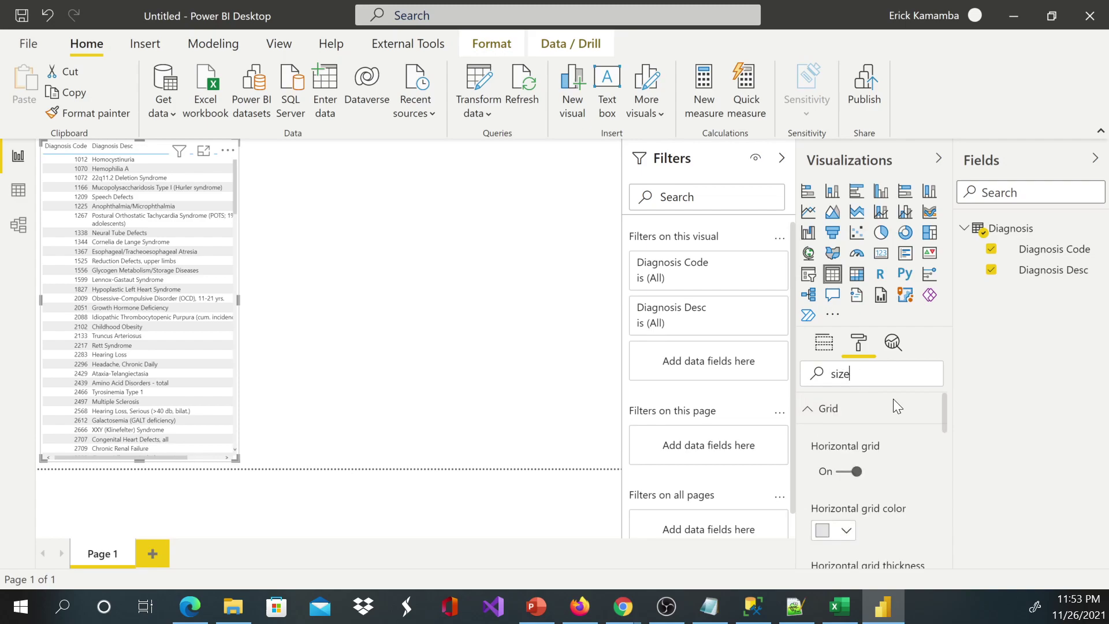
scroll(876, 453, "down", 2)
scroll(865, 492, "down", 1)
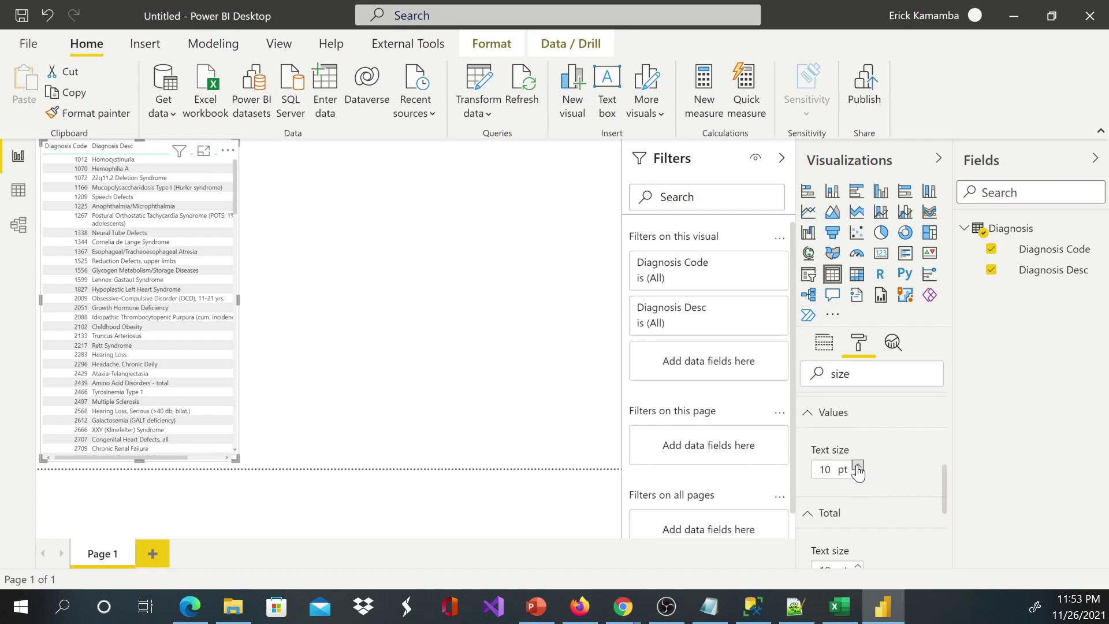
left_click(858, 467)
scroll(873, 487, "down", 1)
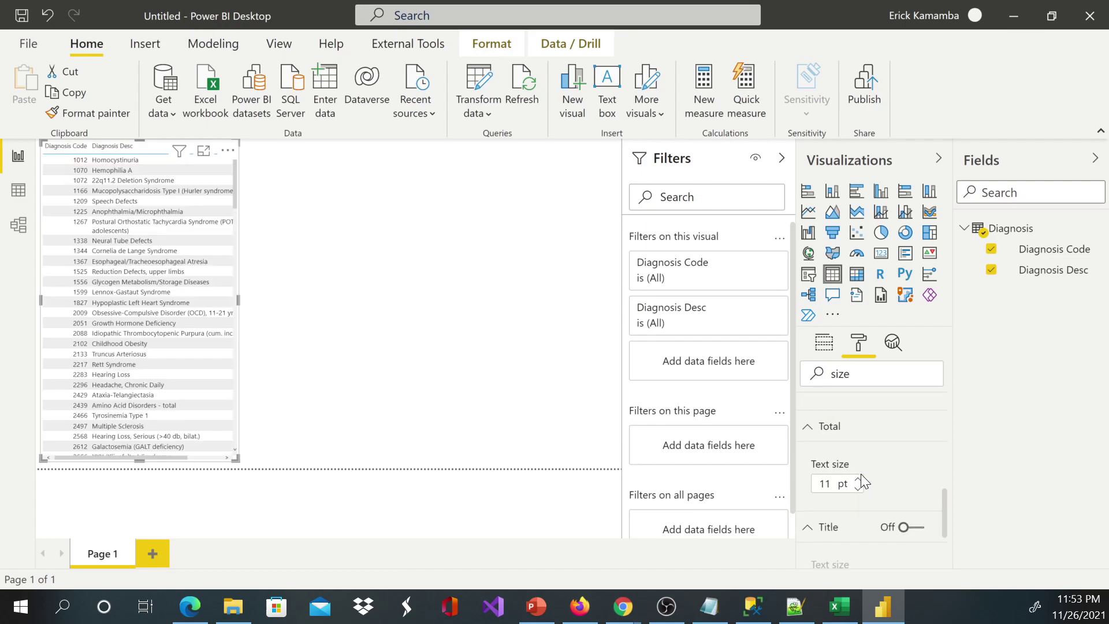
Set the table visual's total text size to 18 pt and widen the visual to fit the full descriptions.
left_click(859, 479)
left_click(860, 480)
double_click(859, 480)
left_click(859, 480)
left_click(859, 481)
left_click(859, 480)
left_click_drag(236, 459, 342, 465)
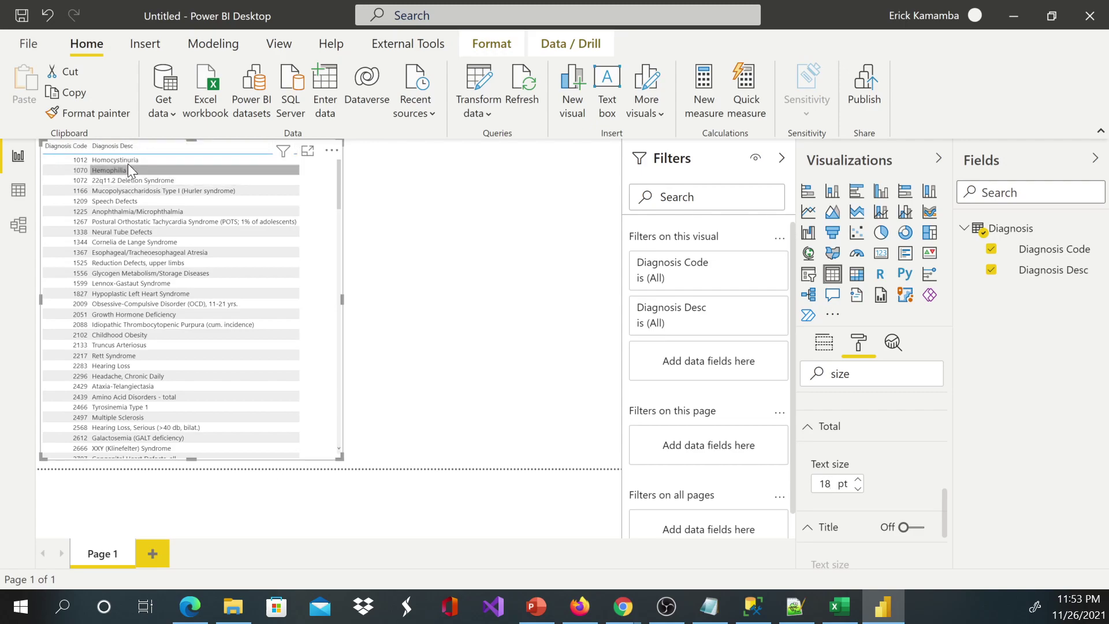
Export the table visual's data as DxData.csv to the Videos > Files folder on drive F:.
left_click(331, 150)
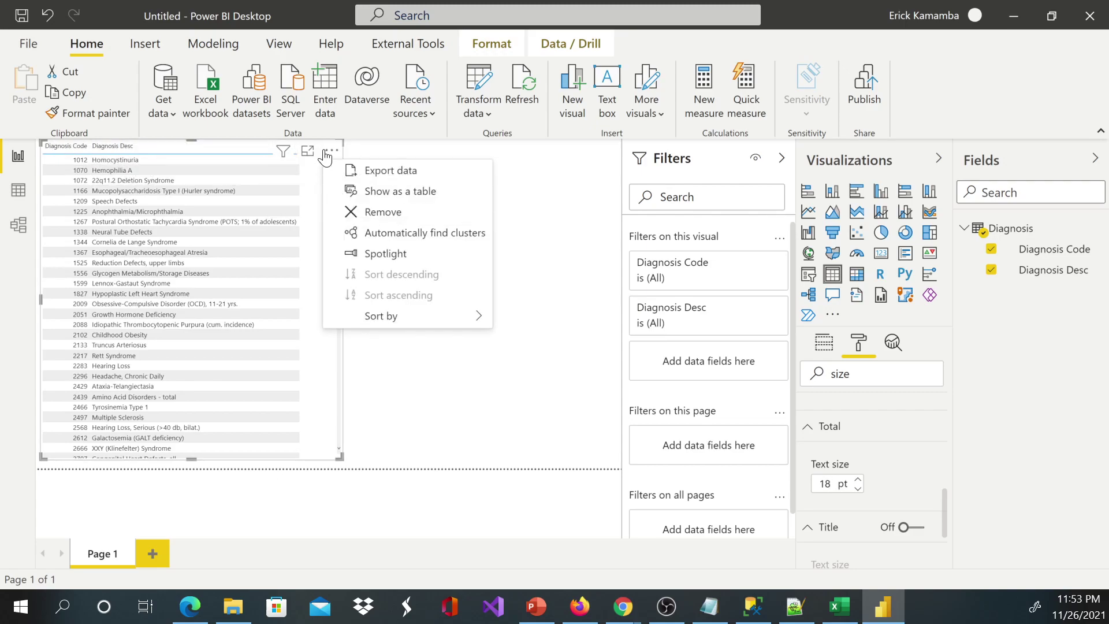
left_click(373, 172)
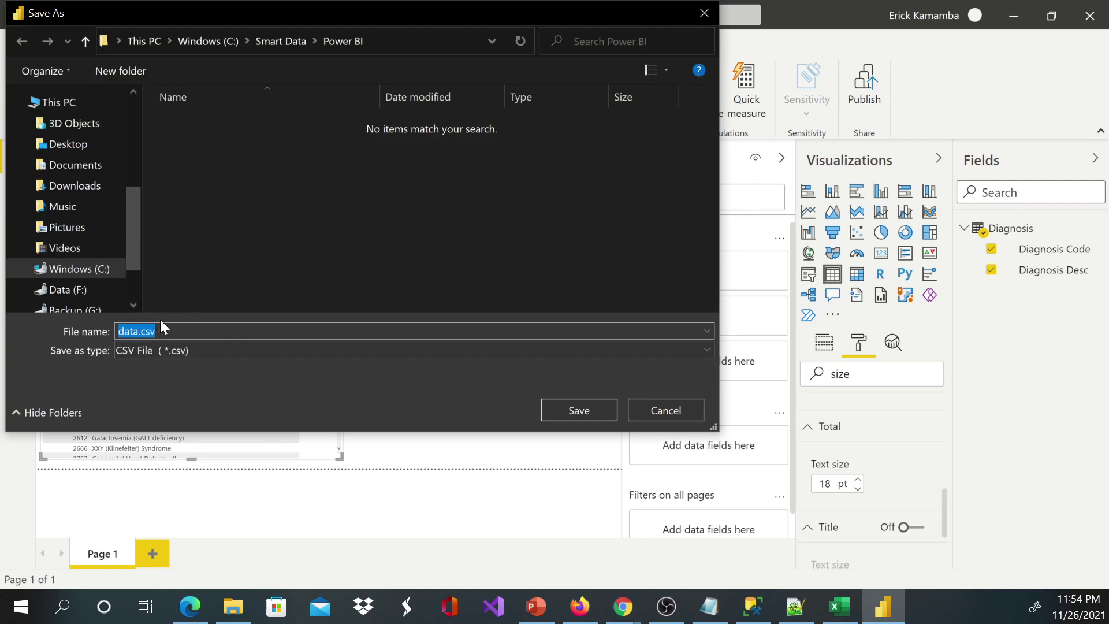
left_click(99, 289)
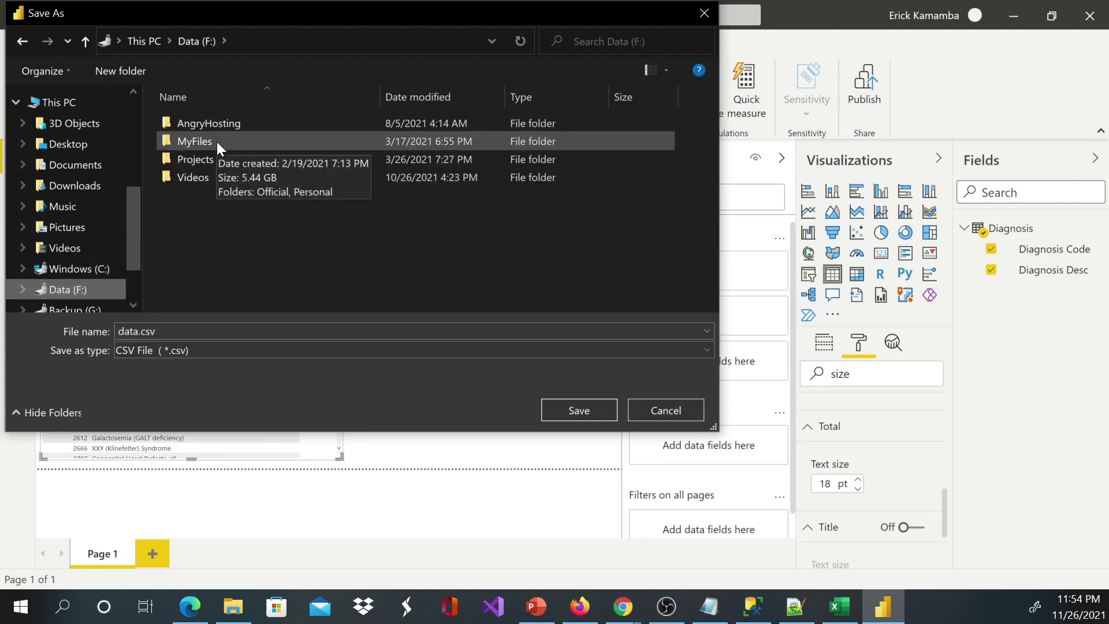
double_click(216, 174)
double_click(224, 127)
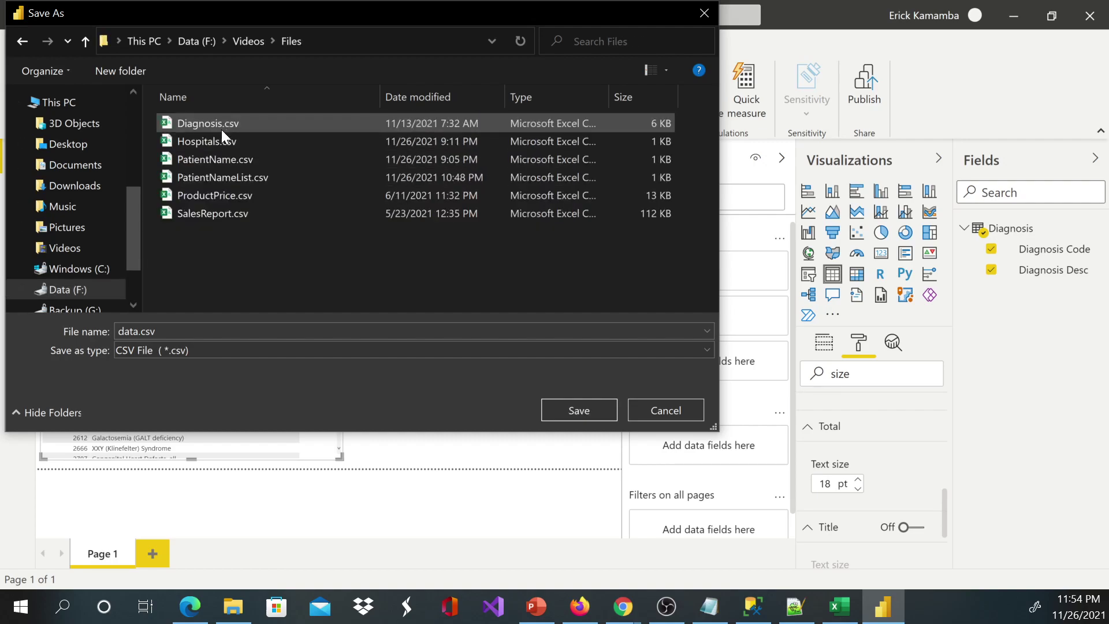
left_click(140, 331)
left_click_drag(139, 332, 133, 331)
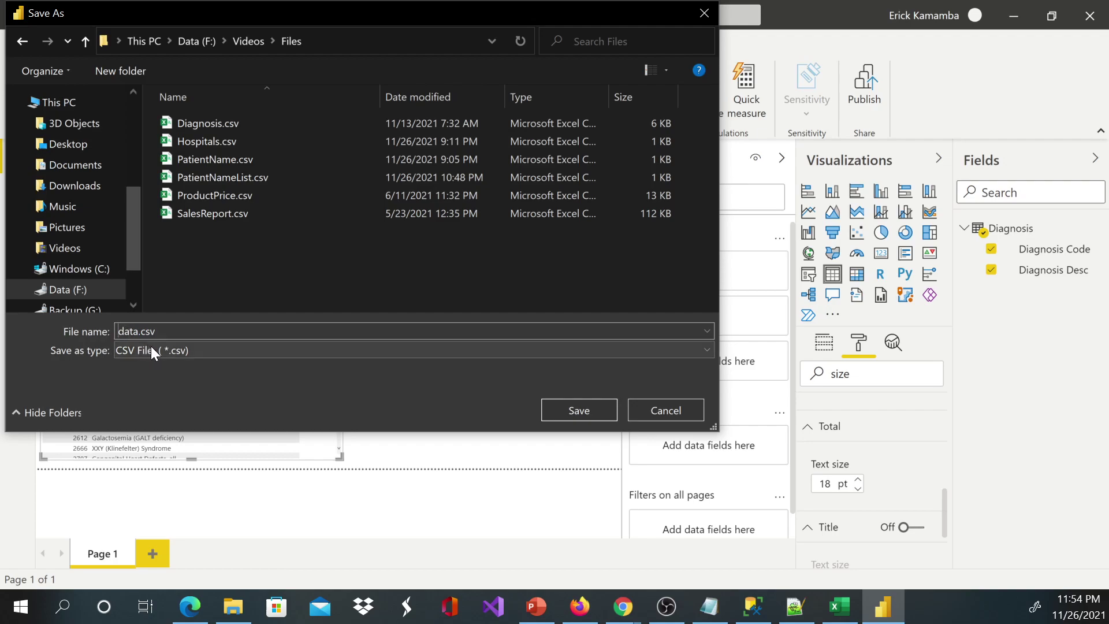
type("Dx")
key("Delete")
type("D")
left_click(586, 408)
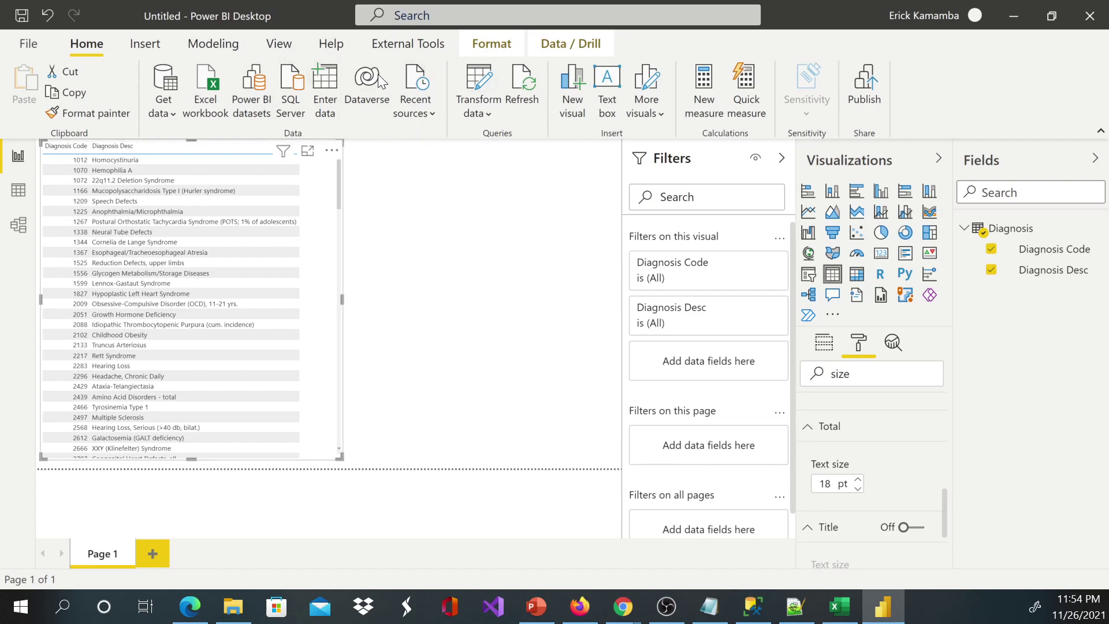
Save the report as a Power BI file named DxDummyData in the Videos > Files folder on drive F:.
left_click(25, 42)
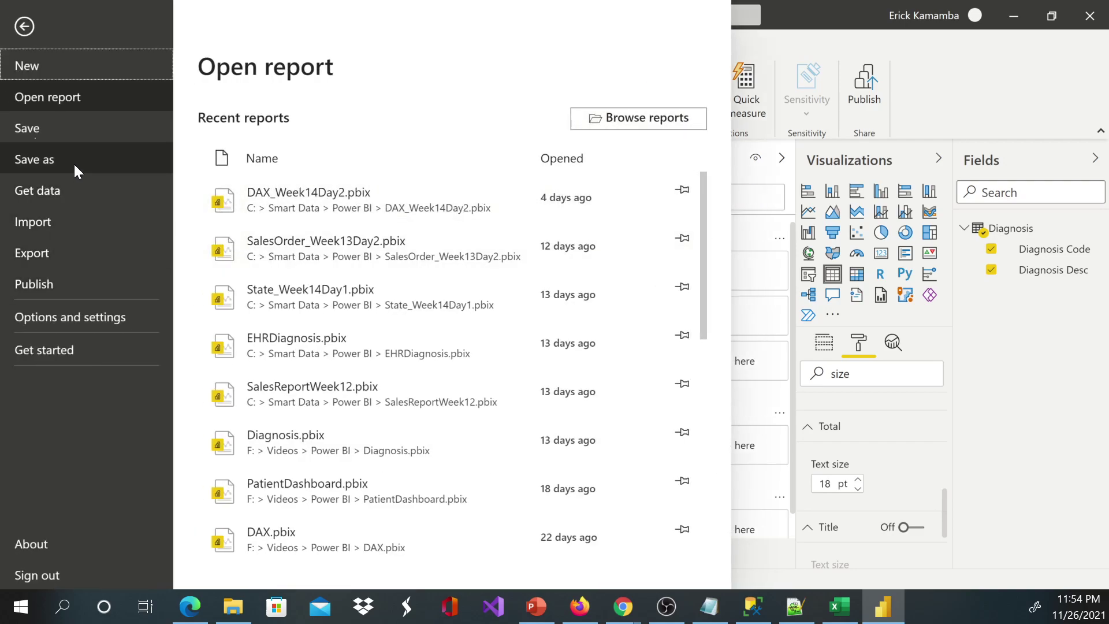
key("Escape")
key("ctrl+s")
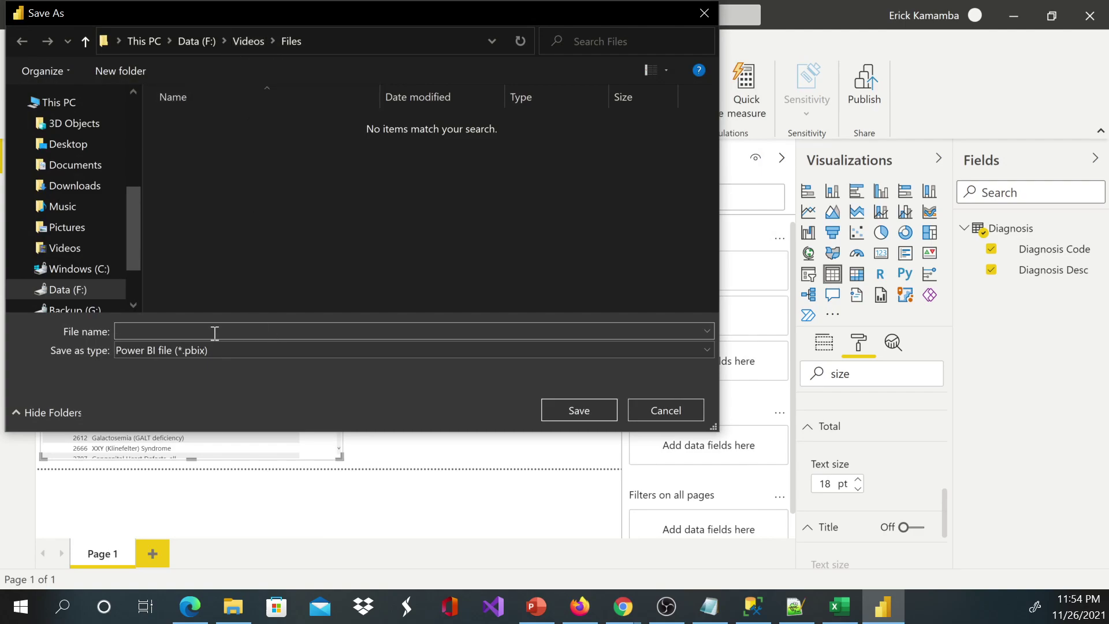
type("Xd")
key("BackSpace")
key("BackSpace")
type("Dx")
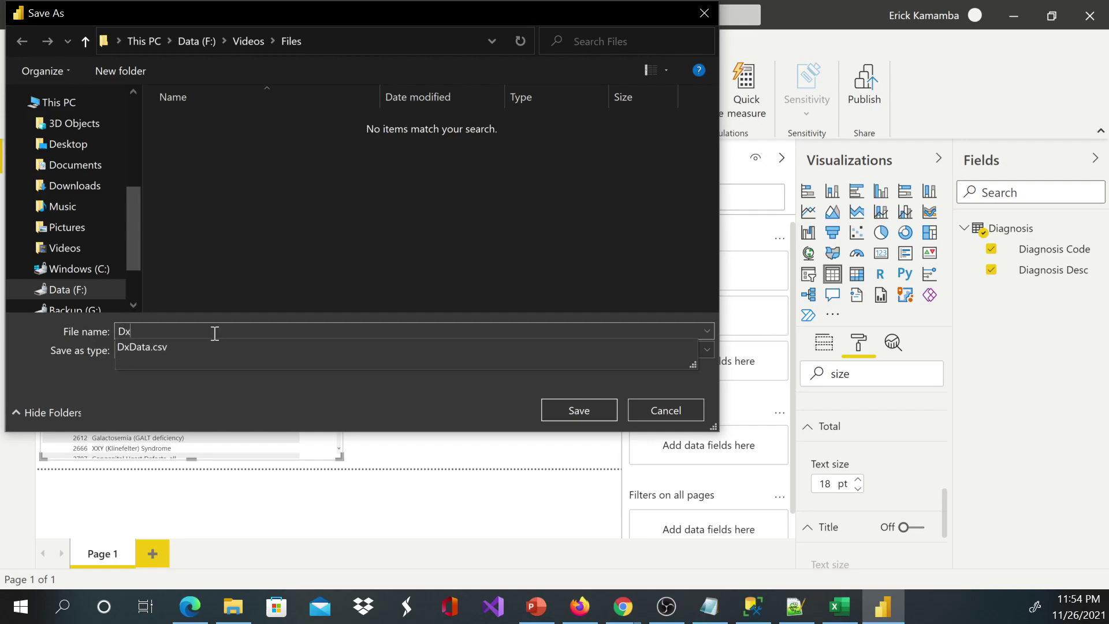
type("D")
type("umm")
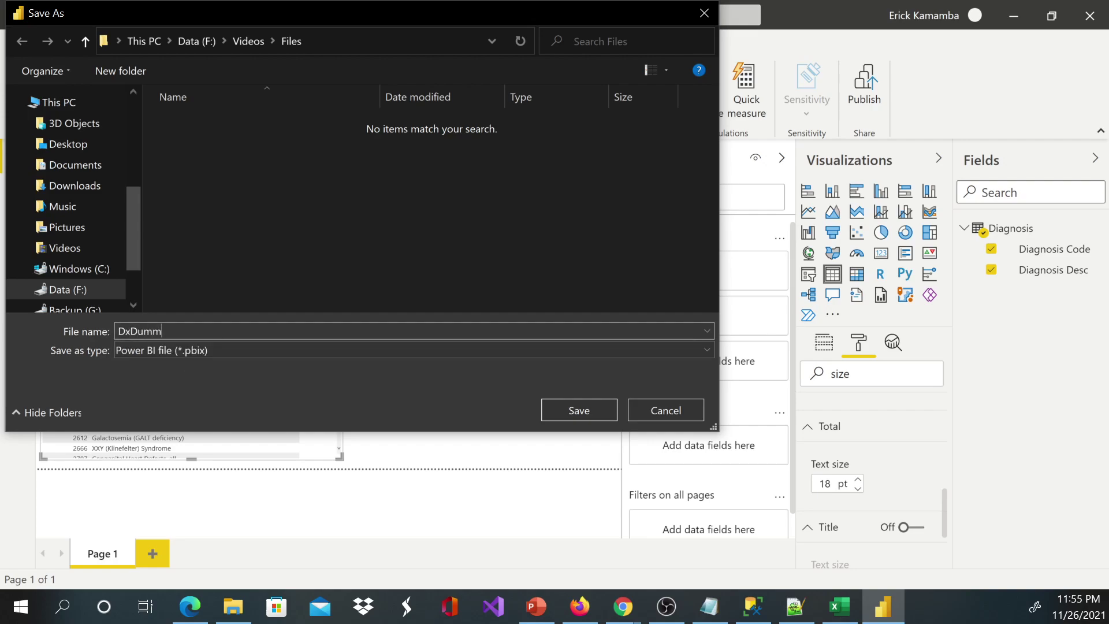
type("yData")
left_click(578, 411)
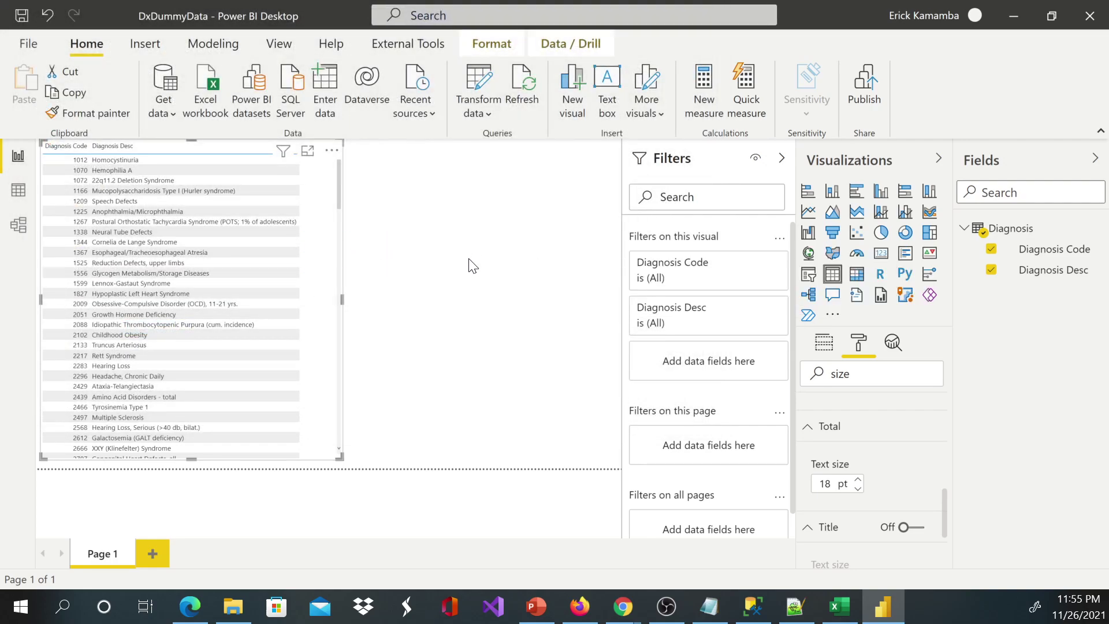
Switch to SQL Server Management Studio and review the dummy data script's loop, its vSalesPerson source and the PatientDummyData query.
left_click(753, 607)
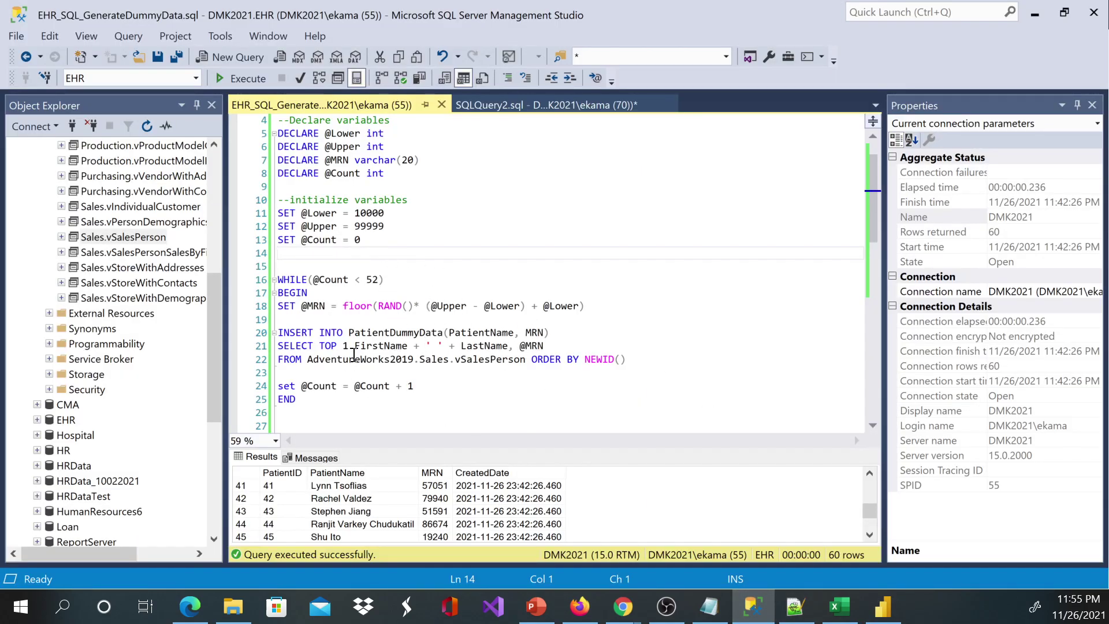
scroll(439, 372, "down", 3)
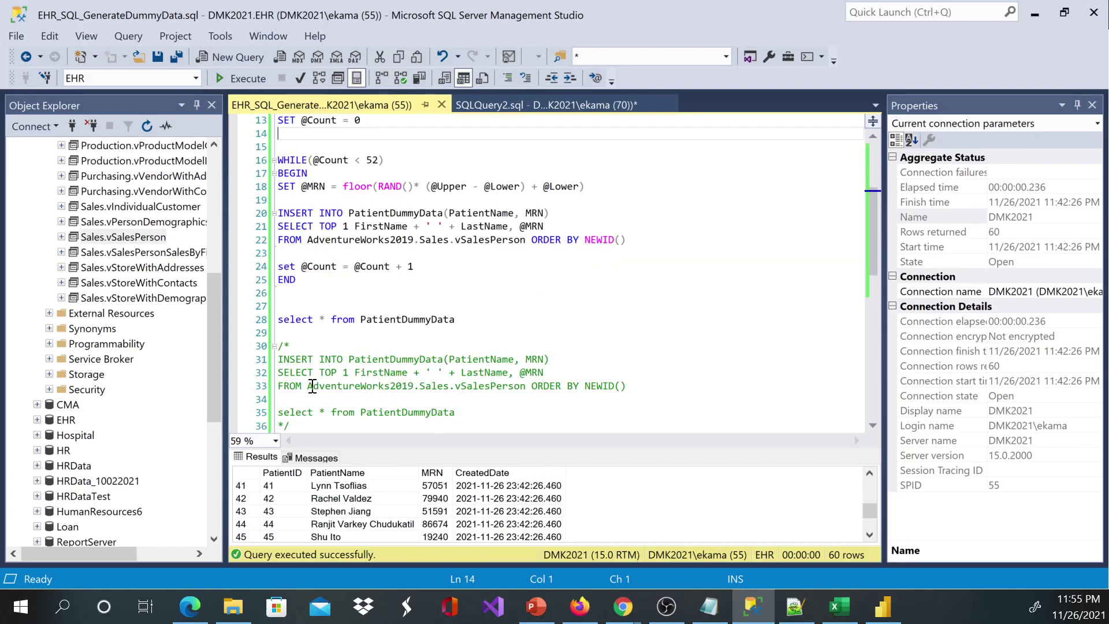
scroll(416, 384, "down", 2)
scroll(456, 301, "up", 3)
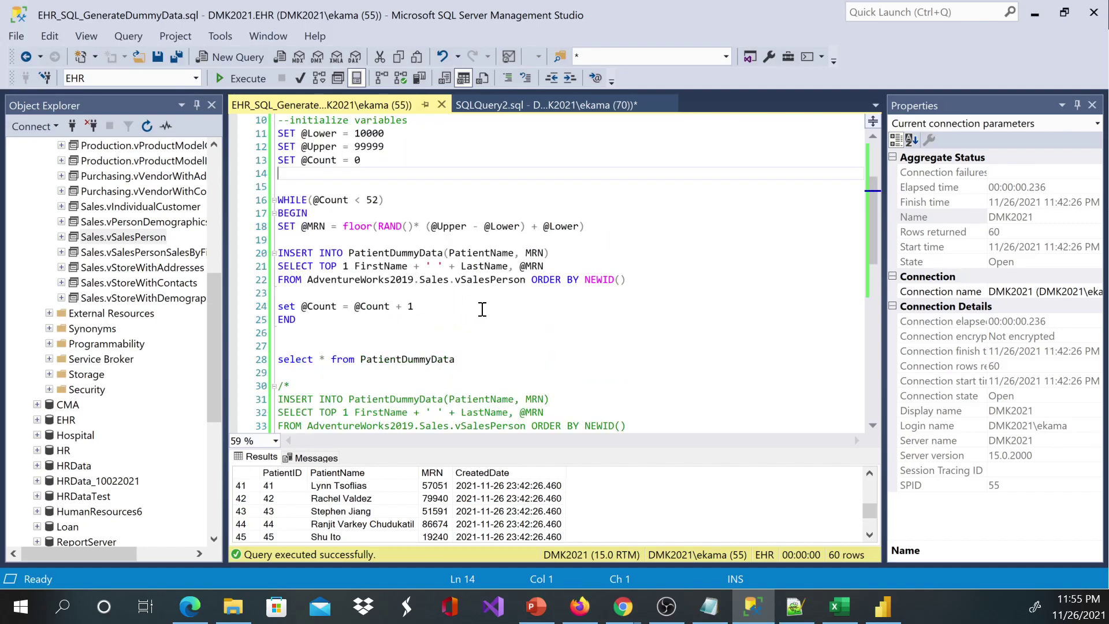
left_click_drag(307, 279, 525, 283)
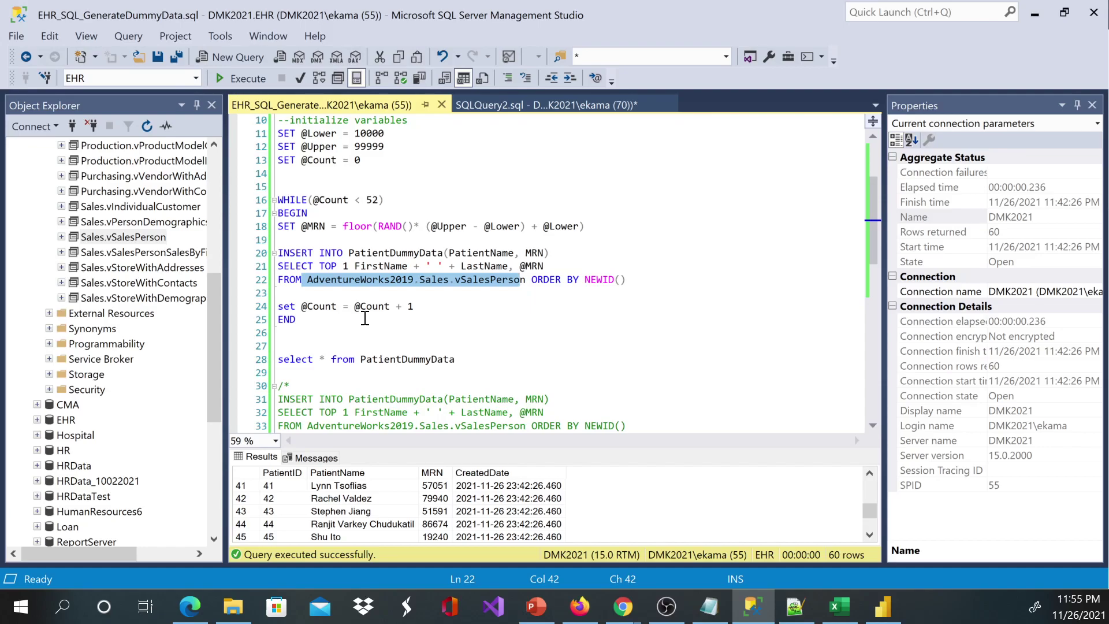
left_click_drag(490, 359, 254, 358)
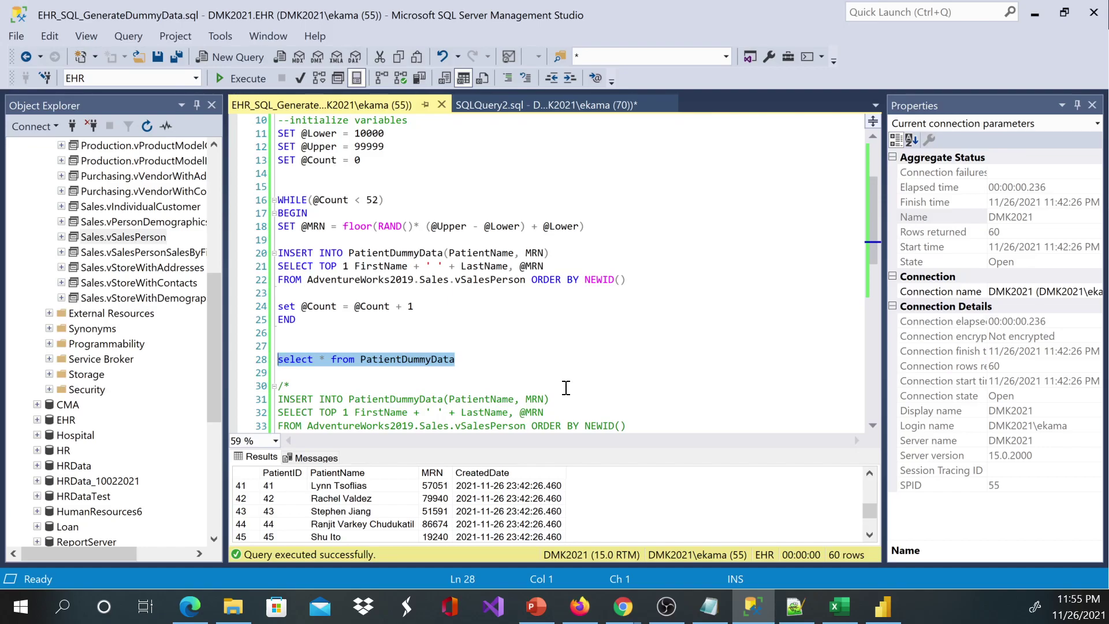
left_click(444, 345)
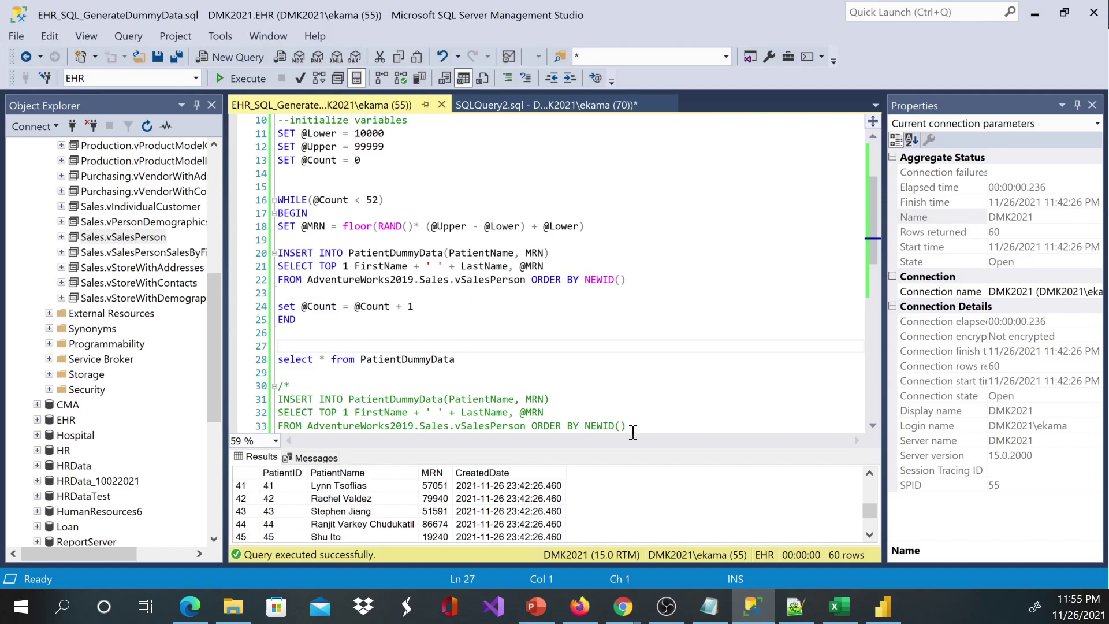
Switch to the SQL Basics presentation in PowerPoint and go to slide 109 on generating dummy data.
left_click(882, 607)
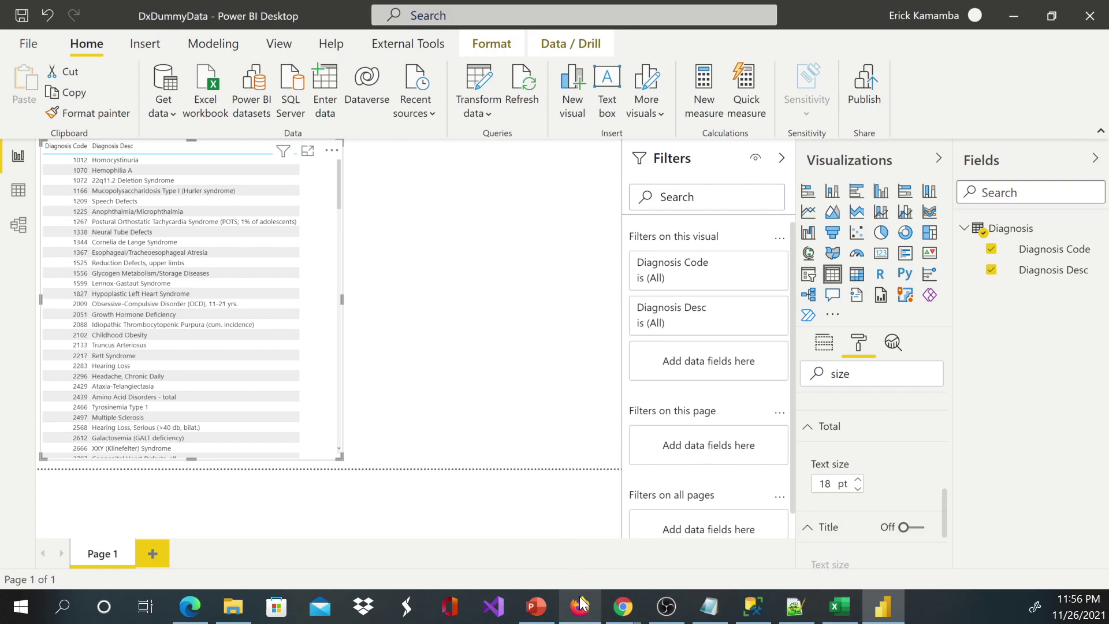
left_click(537, 607)
key("Down")
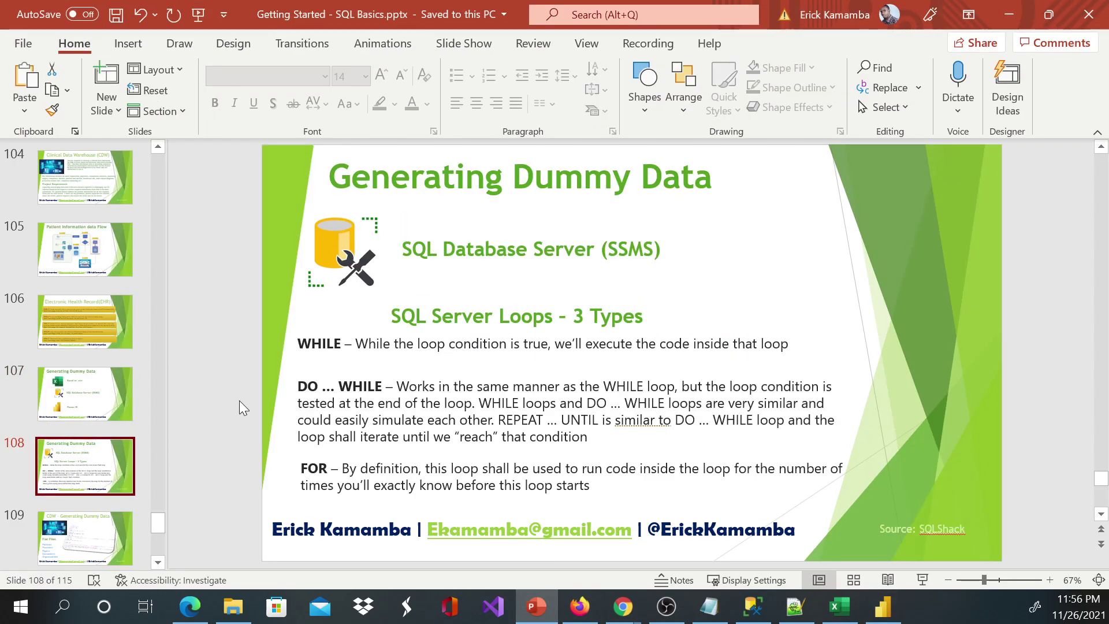
scroll(110, 451, "down", 1)
left_click(100, 508)
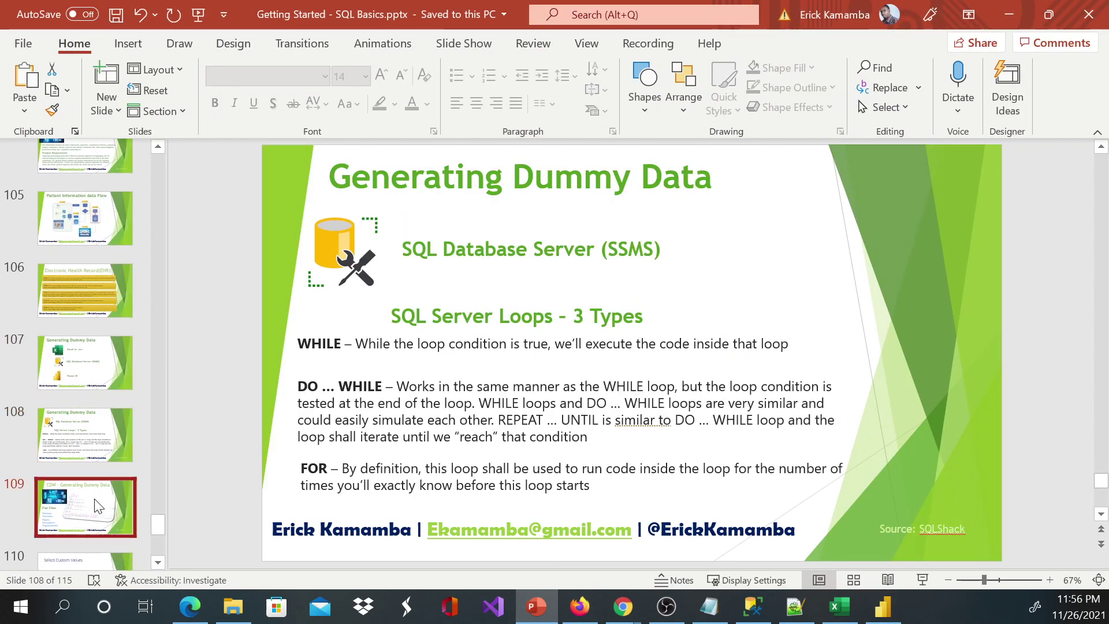